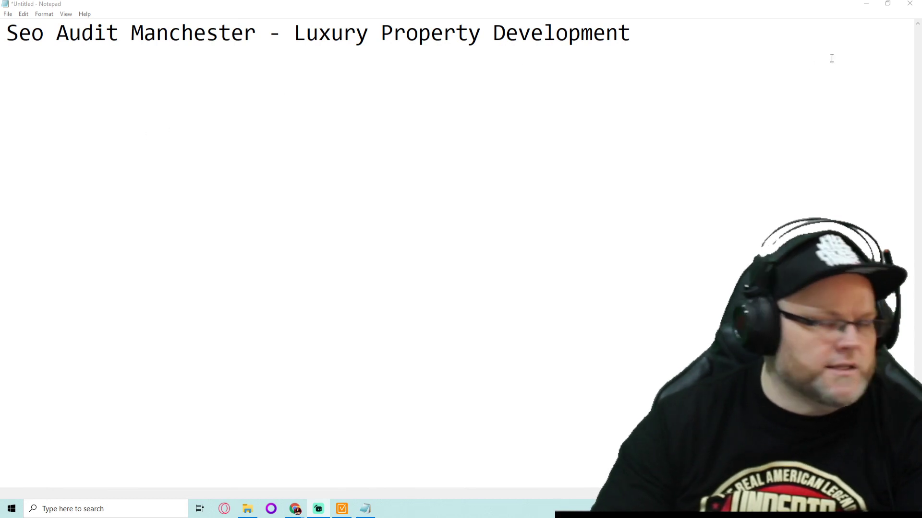
Hide Notepad to reveal the Stellify homepage, then open and close its navigation menu twice
{"action": "left_click", "coordinate": [863, 6]}
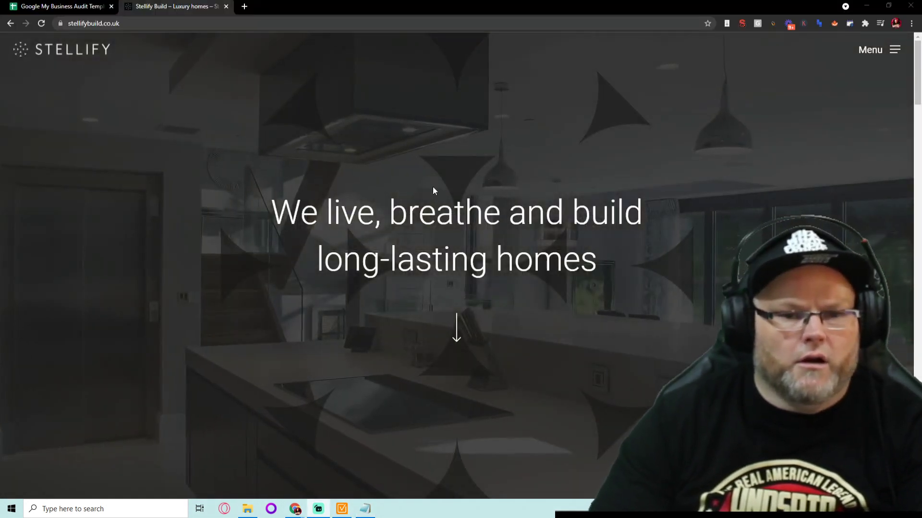
{"action": "scroll", "coordinate": [433, 187], "scroll_direction": "down", "scroll_amount": 5}
{"action": "scroll", "coordinate": [433, 180], "scroll_direction": "down", "scroll_amount": 3}
{"action": "scroll", "coordinate": [421, 184], "scroll_direction": "up", "scroll_amount": 8}
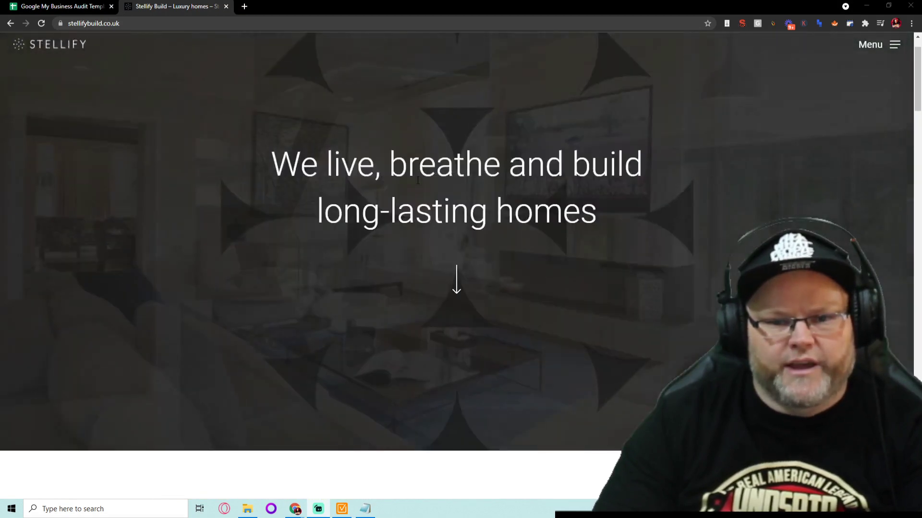
{"action": "scroll", "coordinate": [420, 182], "scroll_direction": "up", "scroll_amount": 3}
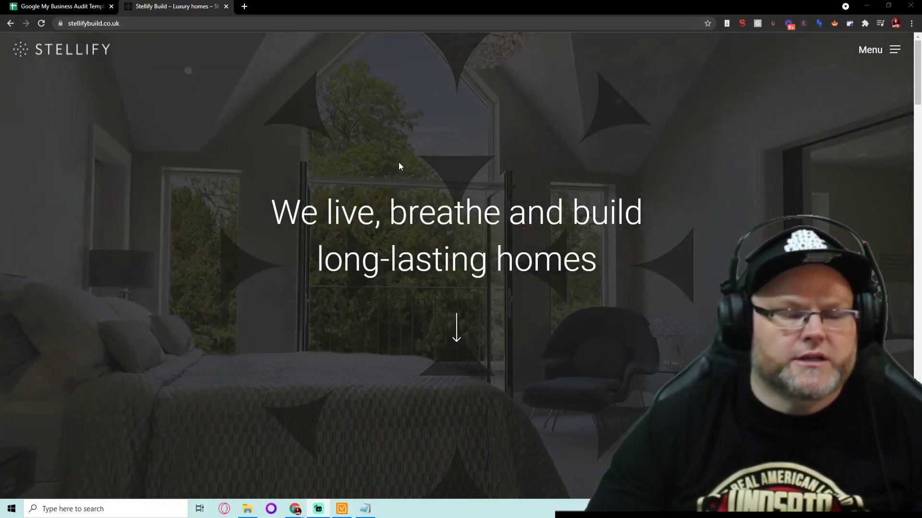
{"action": "scroll", "coordinate": [448, 164], "scroll_direction": "down", "scroll_amount": 4}
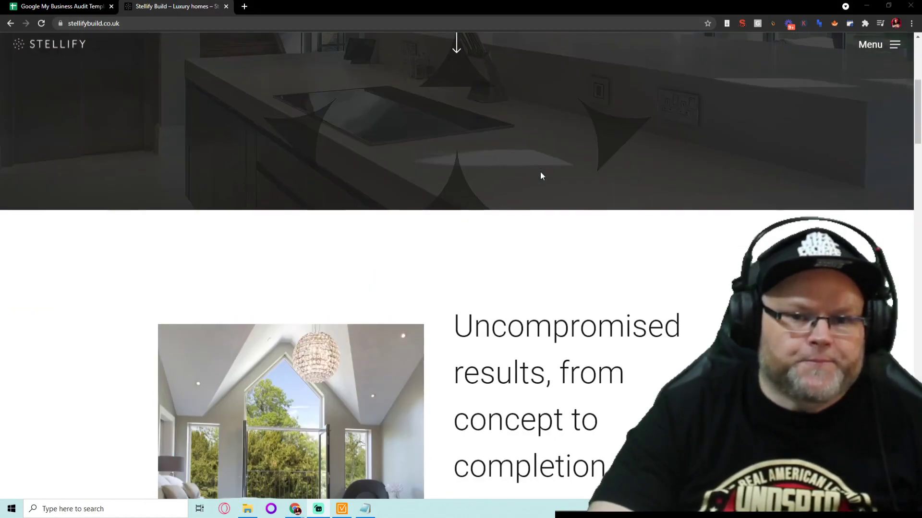
{"action": "scroll", "coordinate": [540, 166], "scroll_direction": "down", "scroll_amount": 3}
{"action": "scroll", "coordinate": [541, 163], "scroll_direction": "up", "scroll_amount": 7}
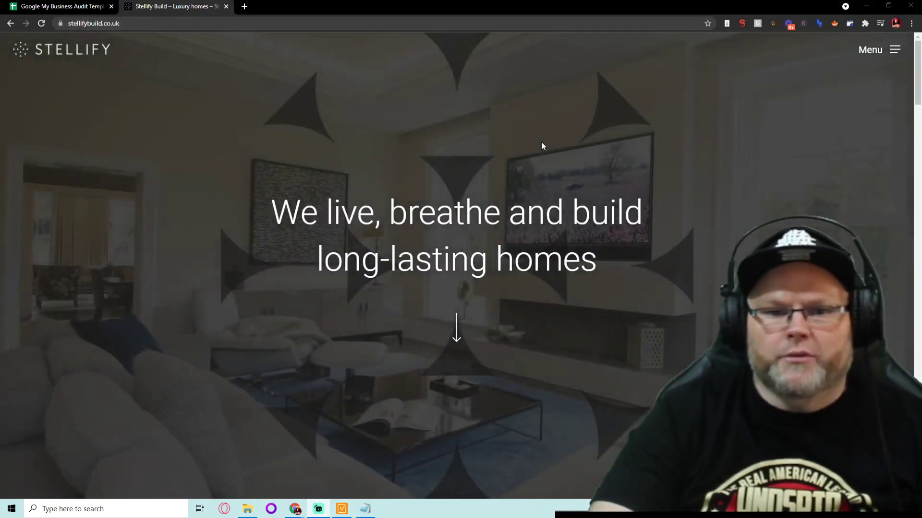
{"action": "left_click", "coordinate": [894, 49]}
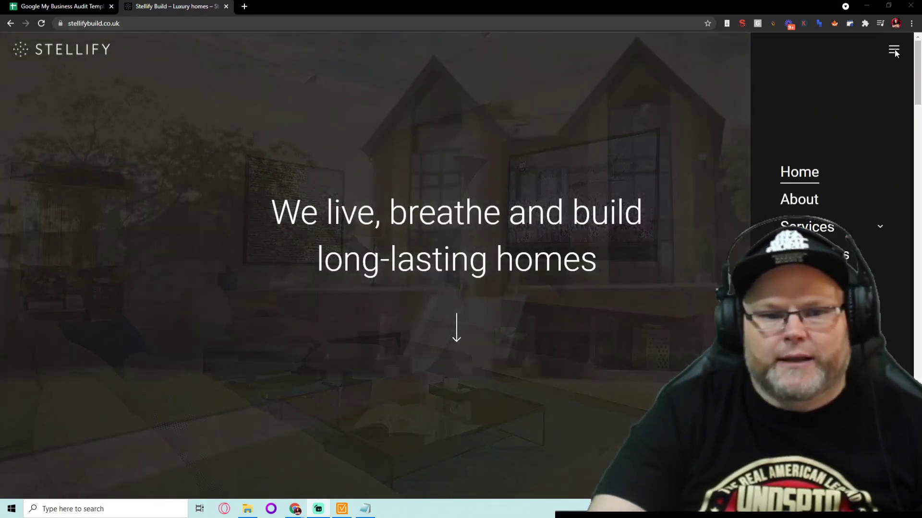
{"action": "left_click", "coordinate": [894, 50]}
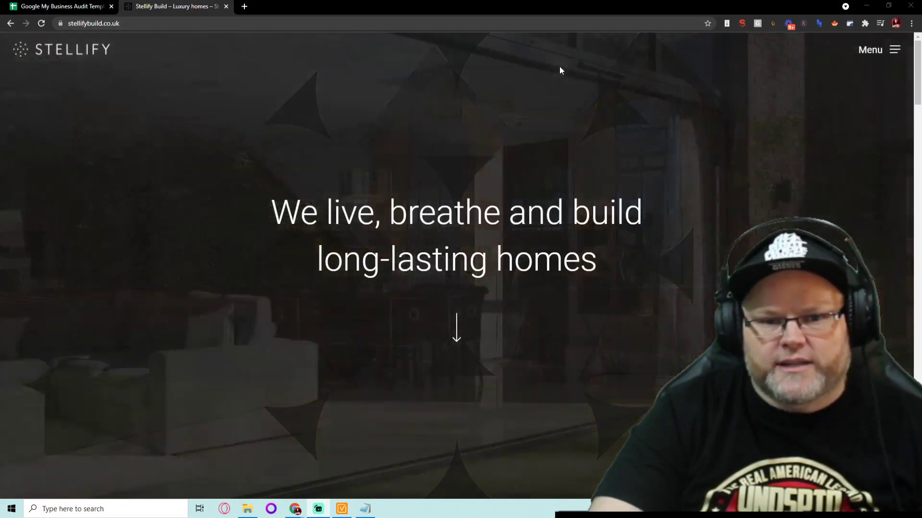
{"action": "left_click", "coordinate": [895, 49]}
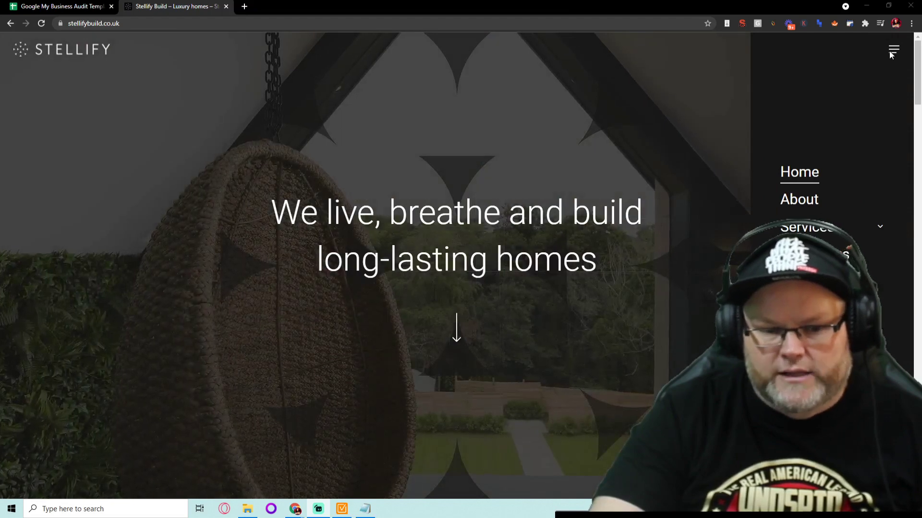
{"action": "left_click", "coordinate": [891, 52]}
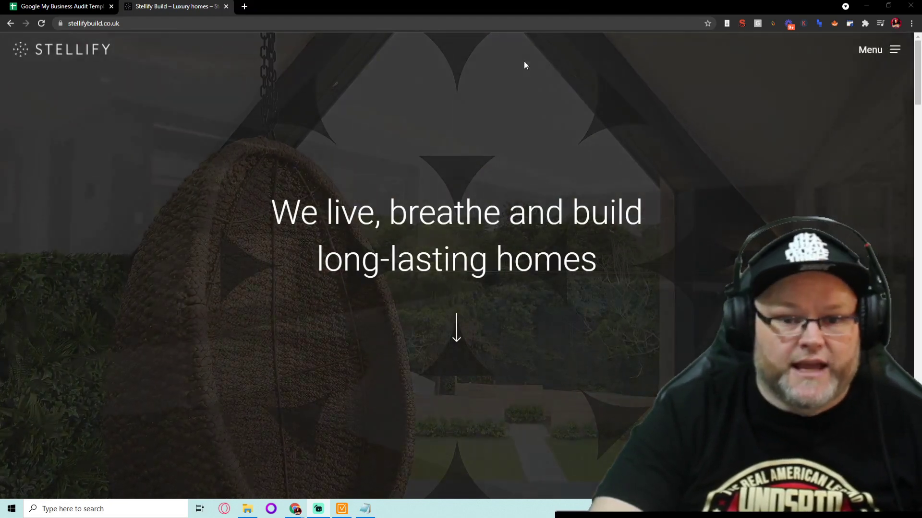
{"action": "scroll", "coordinate": [526, 59], "scroll_direction": "down", "scroll_amount": 5}
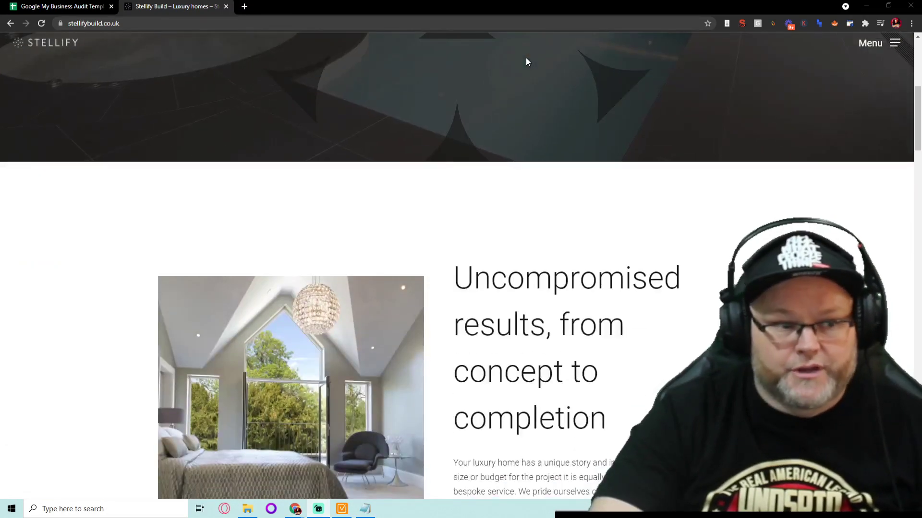
{"action": "scroll", "coordinate": [526, 58], "scroll_direction": "down", "scroll_amount": 3}
{"action": "scroll", "coordinate": [526, 55], "scroll_direction": "down", "scroll_amount": 3}
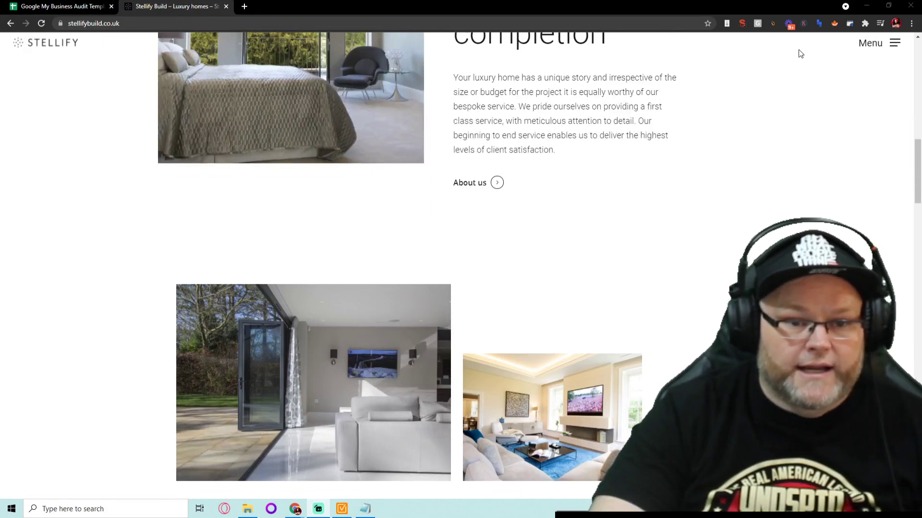
Toggle the menu once more and select the 'We live, breathe and build' headline
{"action": "left_click", "coordinate": [869, 43]}
{"action": "left_click", "coordinate": [713, 48]}
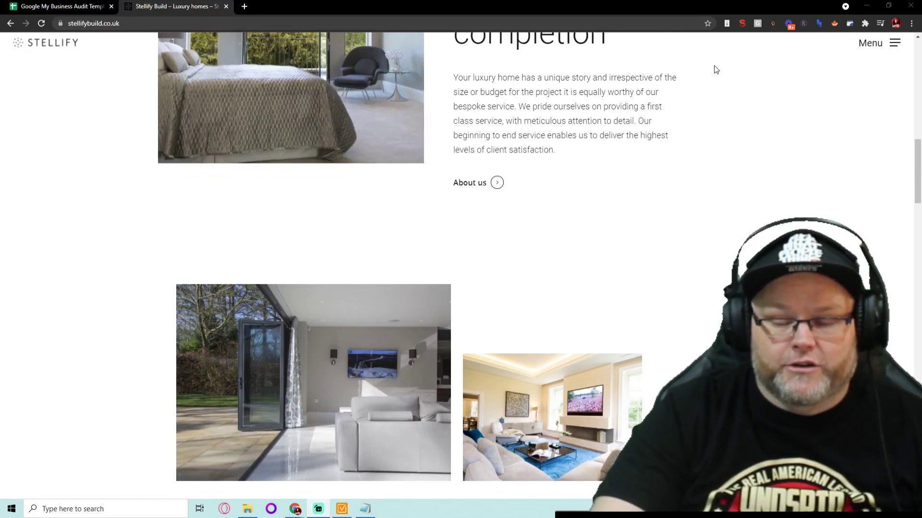
{"action": "scroll", "coordinate": [714, 65], "scroll_direction": "up", "scroll_amount": 5}
{"action": "scroll", "coordinate": [714, 66], "scroll_direction": "up", "scroll_amount": 5}
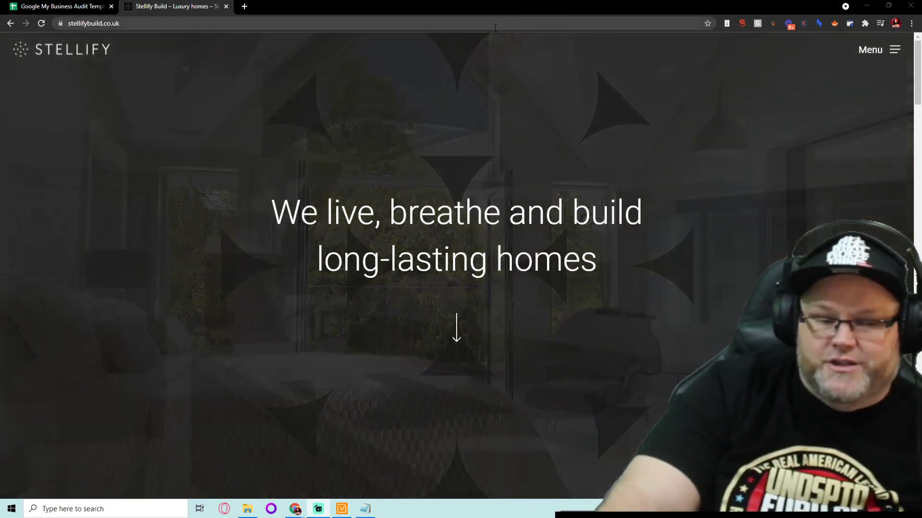
{"action": "scroll", "coordinate": [503, 80], "scroll_direction": "down", "scroll_amount": 4}
{"action": "scroll", "coordinate": [496, 78], "scroll_direction": "down", "scroll_amount": 4}
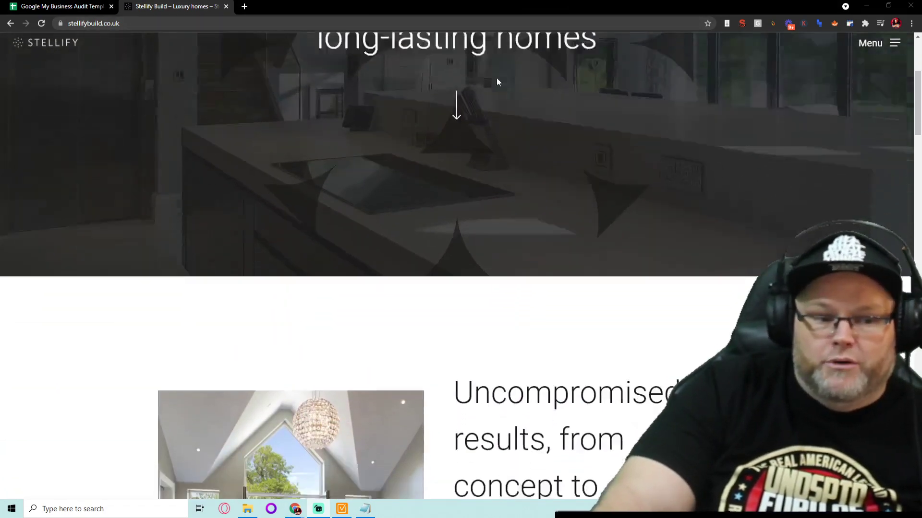
{"action": "scroll", "coordinate": [496, 77], "scroll_direction": "down", "scroll_amount": 3}
{"action": "scroll", "coordinate": [496, 77], "scroll_direction": "down", "scroll_amount": 2}
{"action": "scroll", "coordinate": [495, 80], "scroll_direction": "up", "scroll_amount": 5}
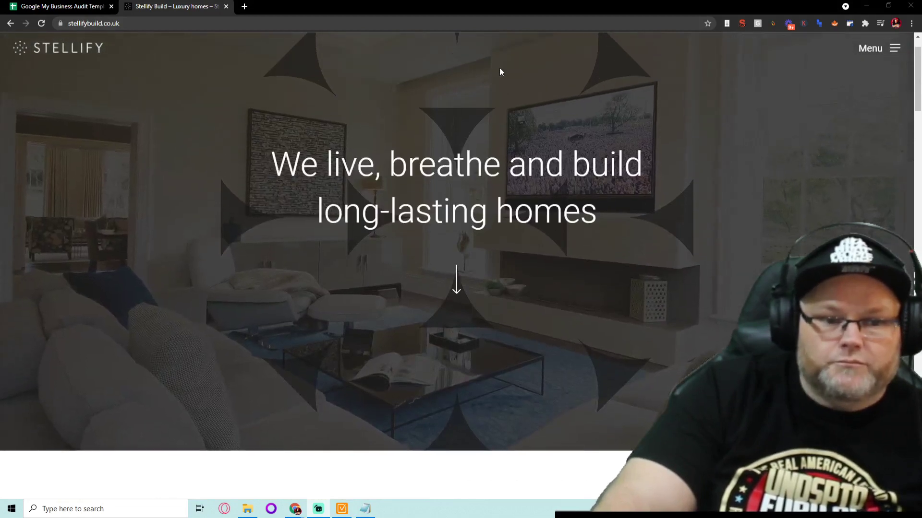
{"action": "scroll", "coordinate": [497, 68], "scroll_direction": "up", "scroll_amount": 4}
{"action": "triple_click", "coordinate": [456, 212]}
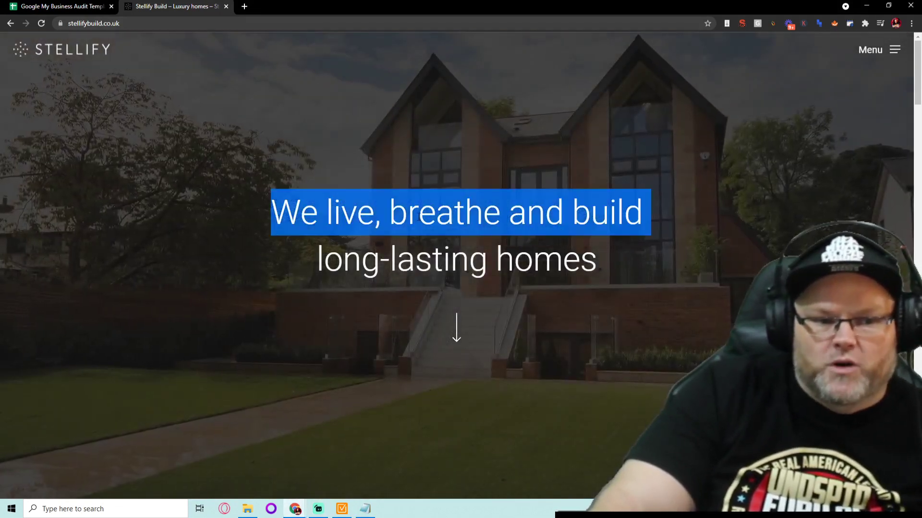
{"action": "left_click", "coordinate": [742, 24]}
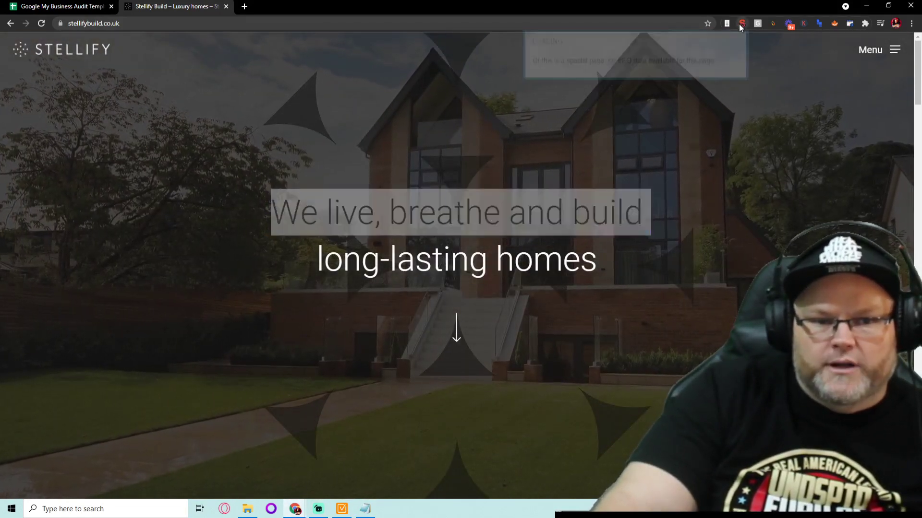
{"action": "left_click", "coordinate": [522, 50]}
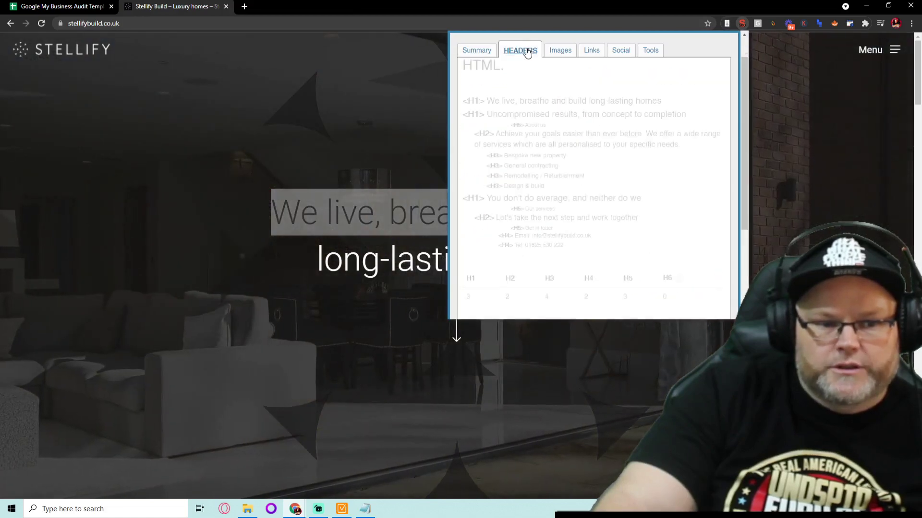
{"action": "left_click", "coordinate": [351, 171]}
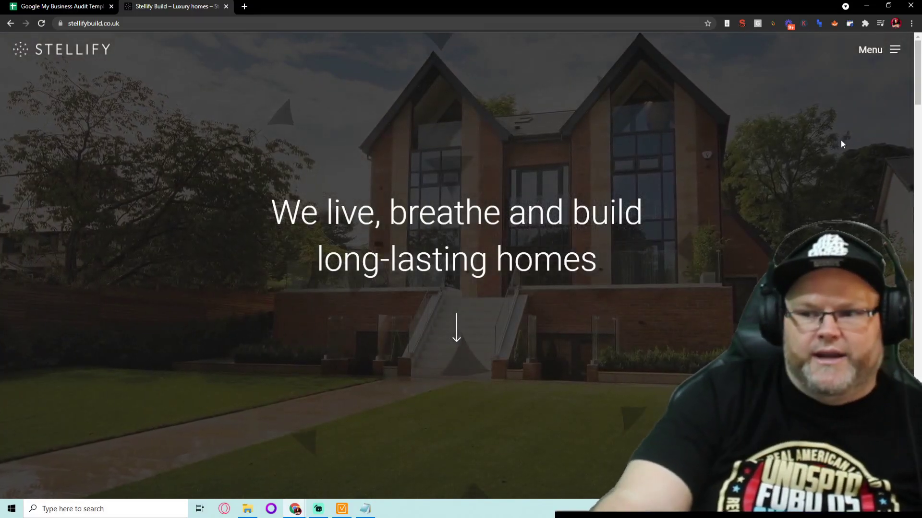
{"action": "scroll", "coordinate": [832, 125], "scroll_direction": "down", "scroll_amount": 5}
{"action": "scroll", "coordinate": [806, 139], "scroll_direction": "down", "scroll_amount": 3}
{"action": "scroll", "coordinate": [800, 141], "scroll_direction": "down", "scroll_amount": 3}
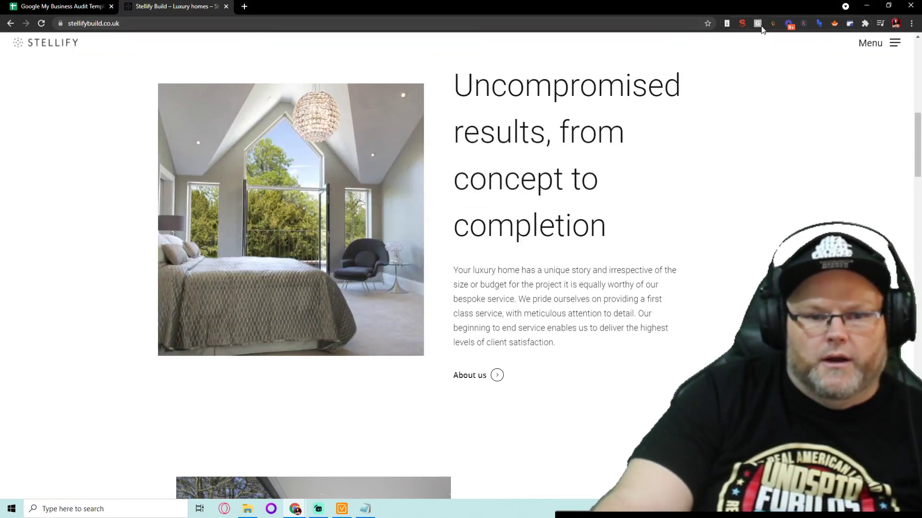
{"action": "left_click", "coordinate": [744, 27]}
{"action": "left_click", "coordinate": [522, 51]}
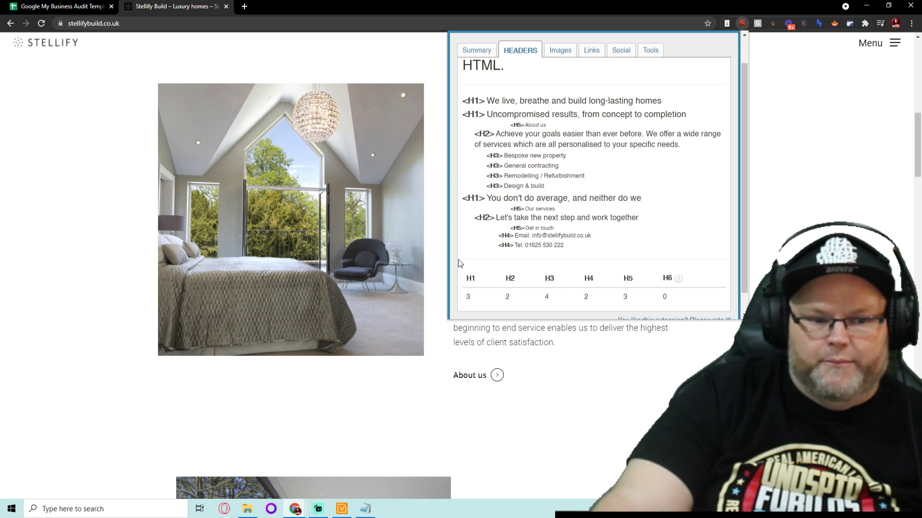
{"action": "scroll", "coordinate": [459, 264], "scroll_direction": "down", "scroll_amount": 1}
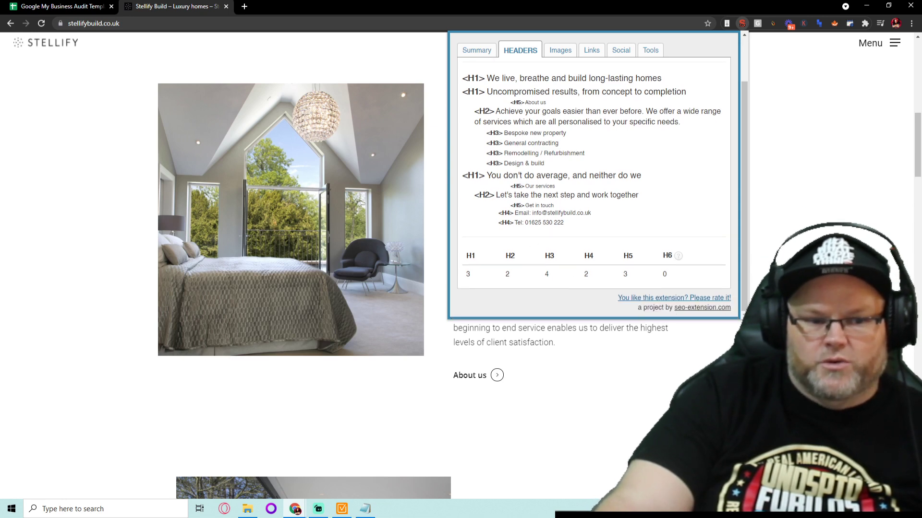
{"action": "left_click", "coordinate": [655, 234]}
{"action": "scroll", "coordinate": [656, 234], "scroll_direction": "up", "scroll_amount": 8}
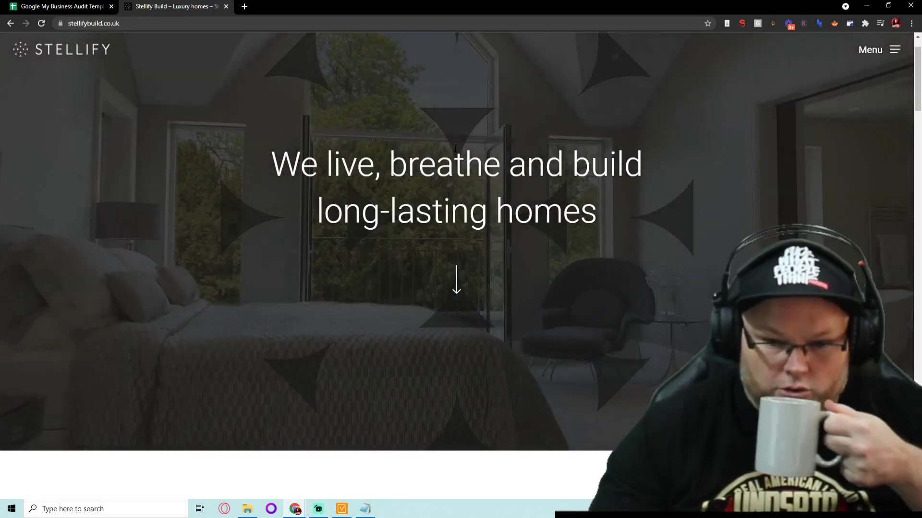
{"action": "scroll", "coordinate": [432, 143], "scroll_direction": "down", "scroll_amount": 2}
{"action": "scroll", "coordinate": [431, 143], "scroll_direction": "down", "scroll_amount": 1}
{"action": "scroll", "coordinate": [432, 143], "scroll_direction": "down", "scroll_amount": 2}
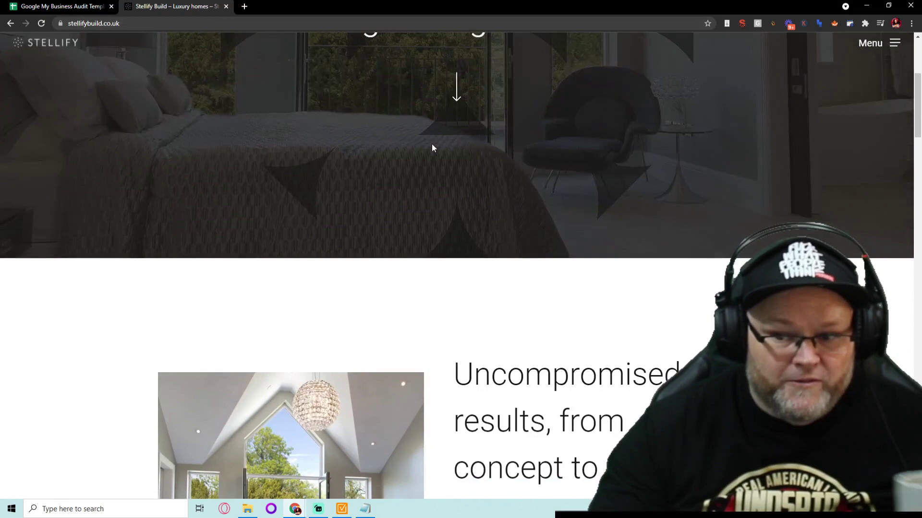
{"action": "scroll", "coordinate": [432, 143], "scroll_direction": "down", "scroll_amount": 2}
{"action": "scroll", "coordinate": [432, 144], "scroll_direction": "down", "scroll_amount": 3}
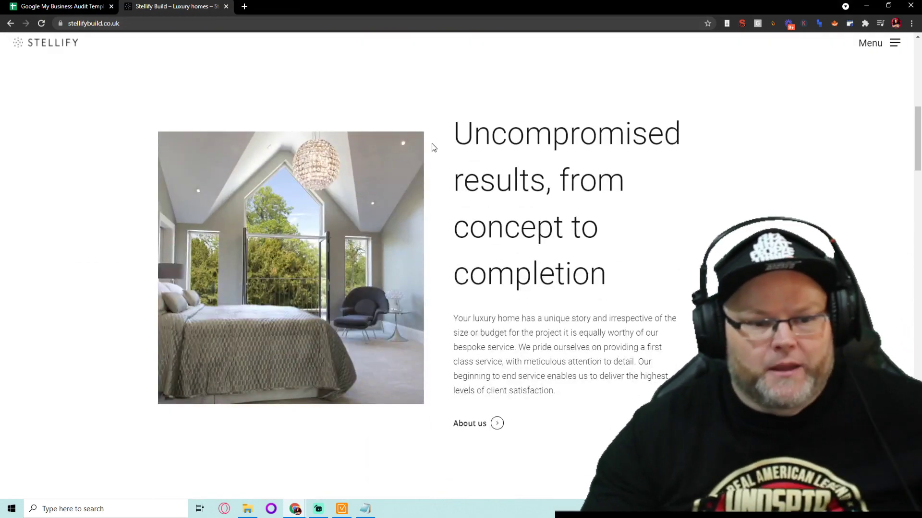
{"action": "scroll", "coordinate": [431, 144], "scroll_direction": "down", "scroll_amount": 3}
{"action": "scroll", "coordinate": [431, 144], "scroll_direction": "down", "scroll_amount": 2}
{"action": "scroll", "coordinate": [431, 143], "scroll_direction": "down", "scroll_amount": 3}
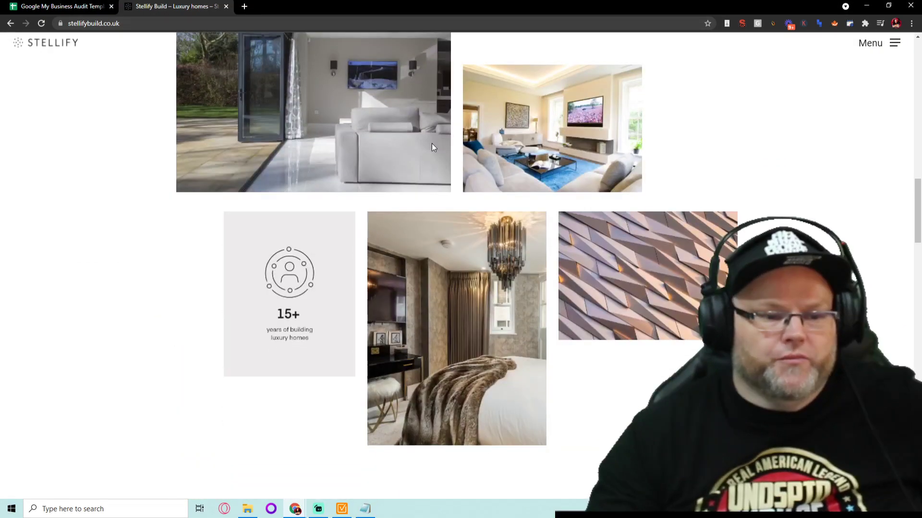
{"action": "scroll", "coordinate": [431, 143], "scroll_direction": "down", "scroll_amount": 3}
{"action": "scroll", "coordinate": [431, 143], "scroll_direction": "down", "scroll_amount": 3}
{"action": "scroll", "coordinate": [432, 143], "scroll_direction": "down", "scroll_amount": 5}
{"action": "scroll", "coordinate": [432, 143], "scroll_direction": "down", "scroll_amount": 4}
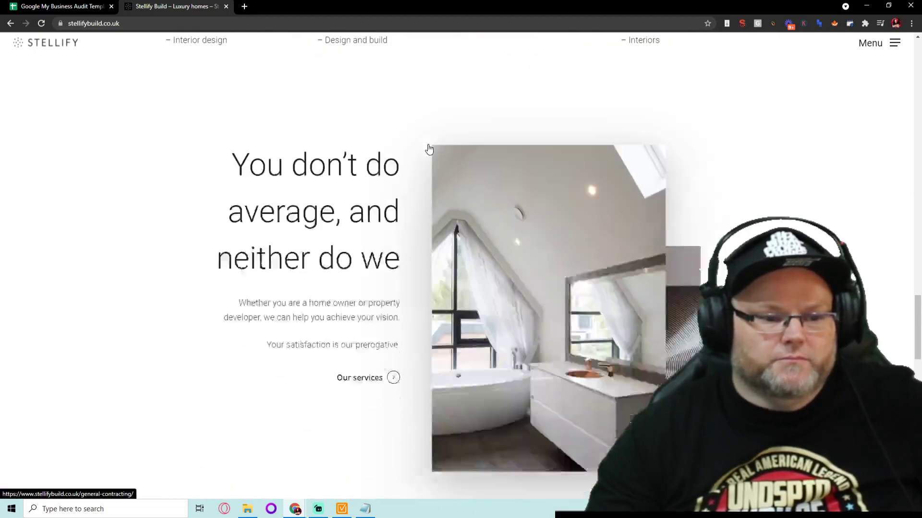
{"action": "scroll", "coordinate": [431, 144], "scroll_direction": "down", "scroll_amount": 1}
{"action": "scroll", "coordinate": [428, 149], "scroll_direction": "down", "scroll_amount": 5}
{"action": "scroll", "coordinate": [425, 147], "scroll_direction": "down", "scroll_amount": 5}
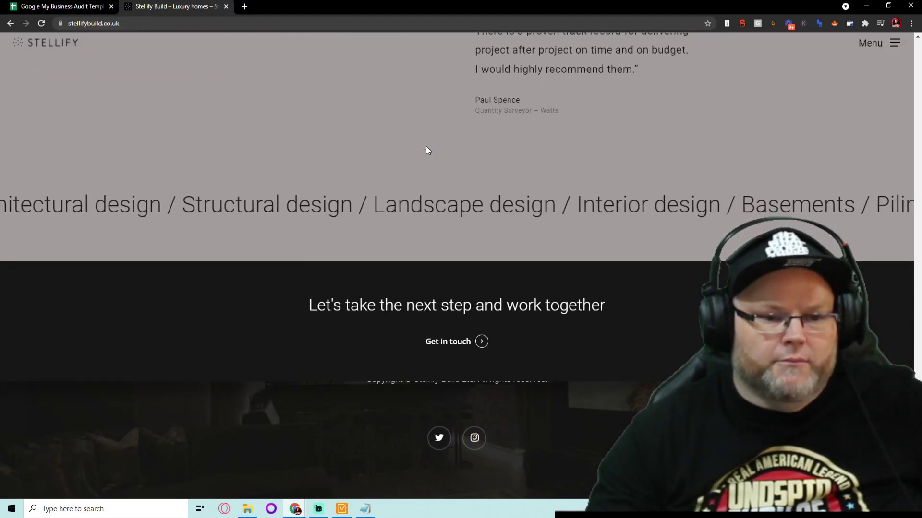
{"action": "scroll", "coordinate": [425, 146], "scroll_direction": "down", "scroll_amount": 3}
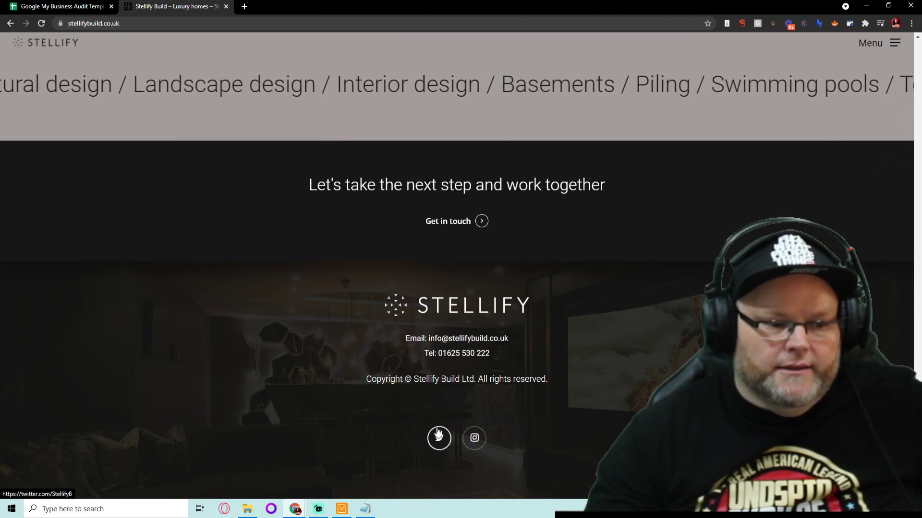
{"action": "scroll", "coordinate": [437, 431], "scroll_direction": "up", "scroll_amount": 5}
{"action": "scroll", "coordinate": [437, 431], "scroll_direction": "up", "scroll_amount": 5}
{"action": "scroll", "coordinate": [436, 419], "scroll_direction": "up", "scroll_amount": 5}
{"action": "scroll", "coordinate": [436, 418], "scroll_direction": "up", "scroll_amount": 5}
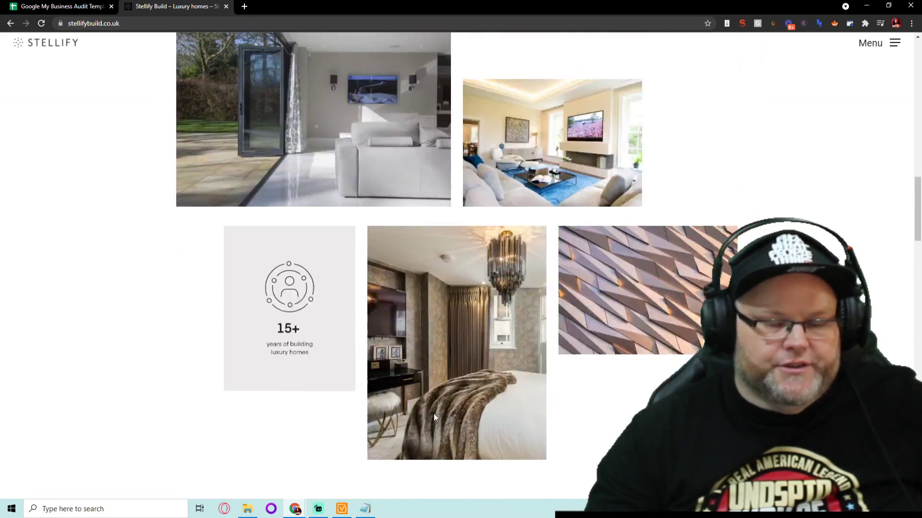
{"action": "scroll", "coordinate": [434, 414], "scroll_direction": "up", "scroll_amount": 5}
{"action": "scroll", "coordinate": [433, 414], "scroll_direction": "up", "scroll_amount": 5}
{"action": "scroll", "coordinate": [433, 414], "scroll_direction": "up", "scroll_amount": 5}
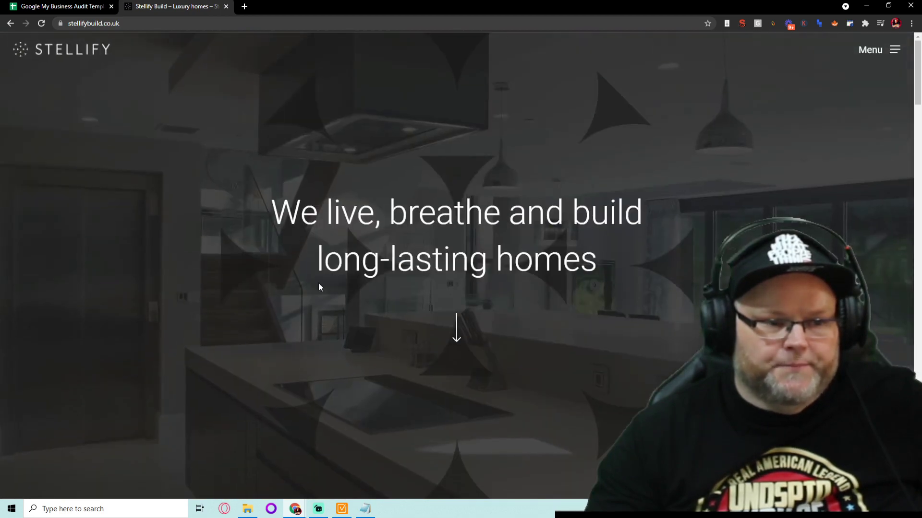
View and close the homepage's page source, then open the site's Menu
{"action": "right_click", "coordinate": [267, 161]}
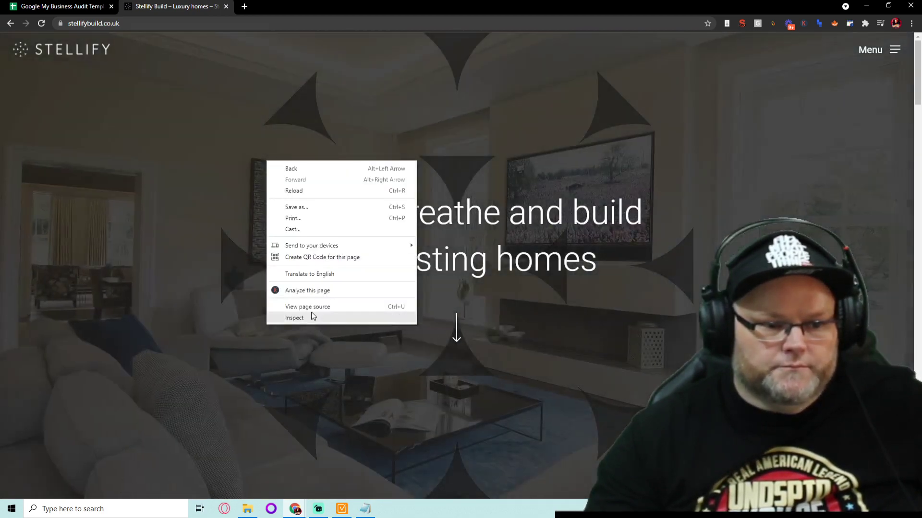
{"action": "left_click", "coordinate": [311, 312]}
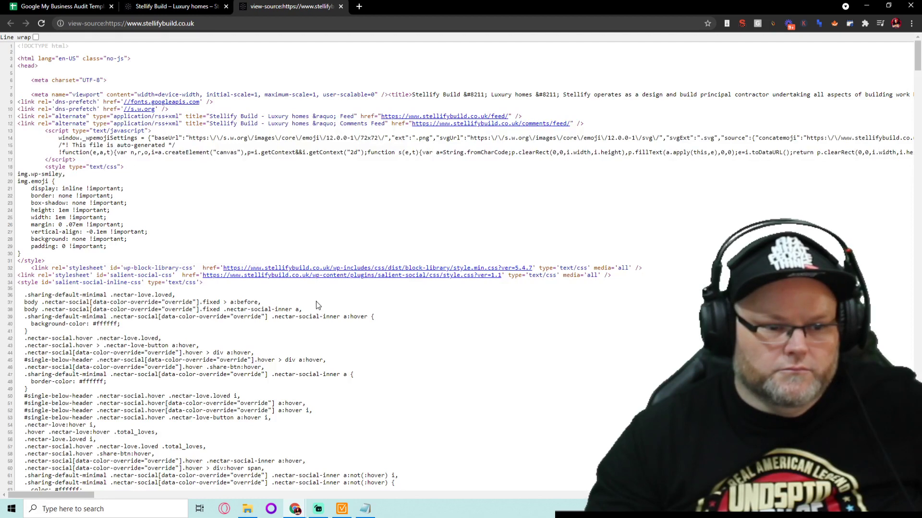
{"action": "left_click", "coordinate": [341, 6]}
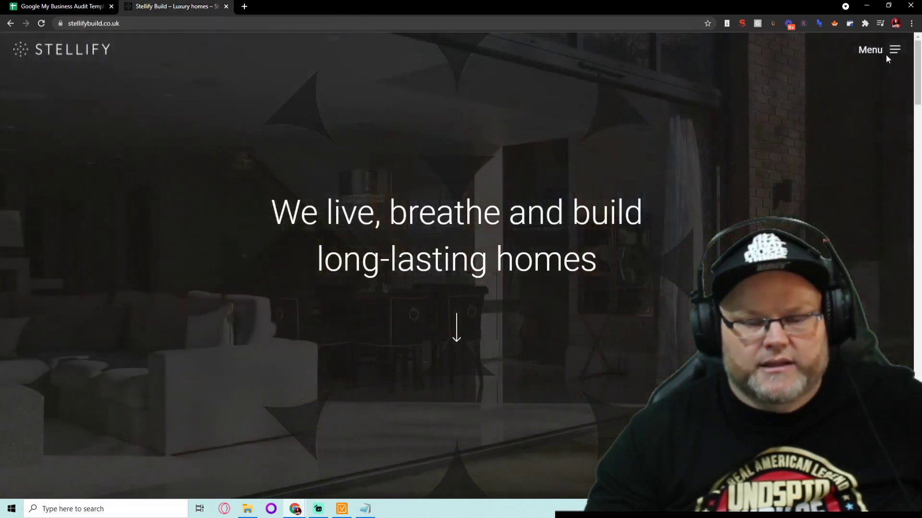
{"action": "left_click", "coordinate": [886, 51]}
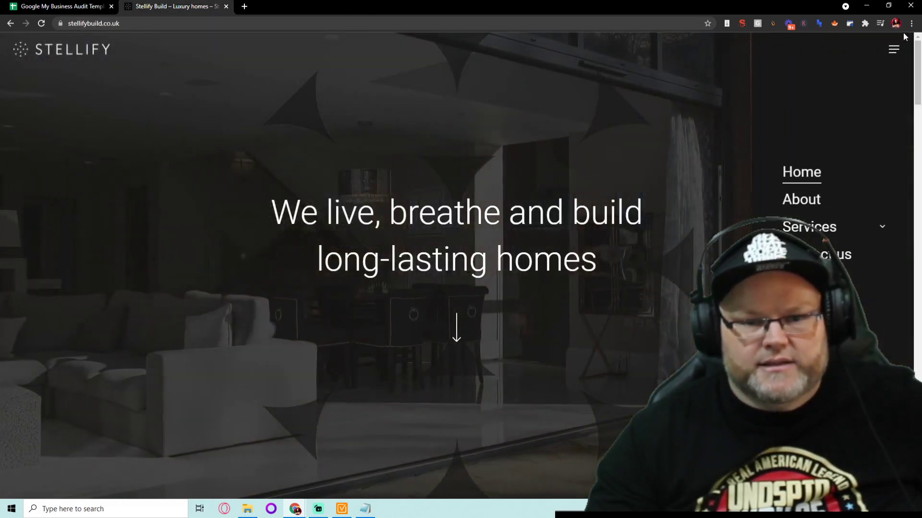
Start Google's Mobile Friendly test from the META SEO inspector's Tools list
{"action": "left_click", "coordinate": [744, 22]}
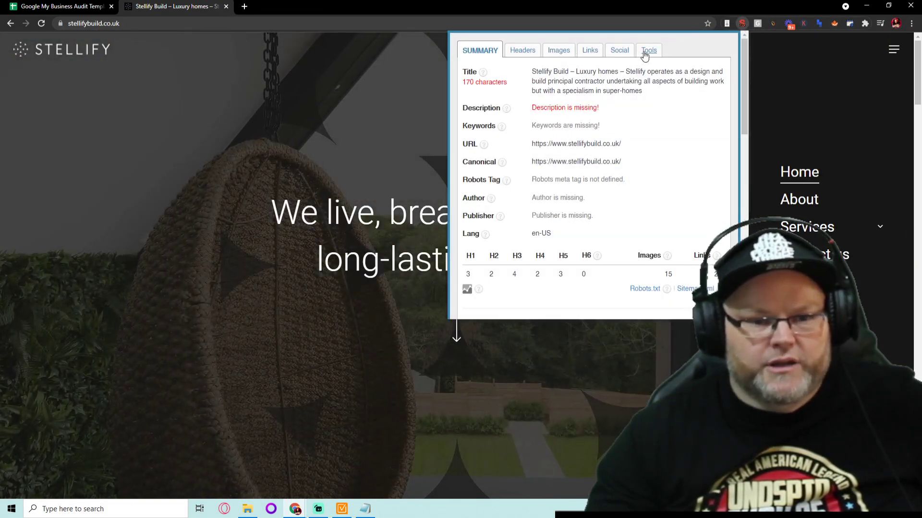
{"action": "left_click", "coordinate": [648, 50]}
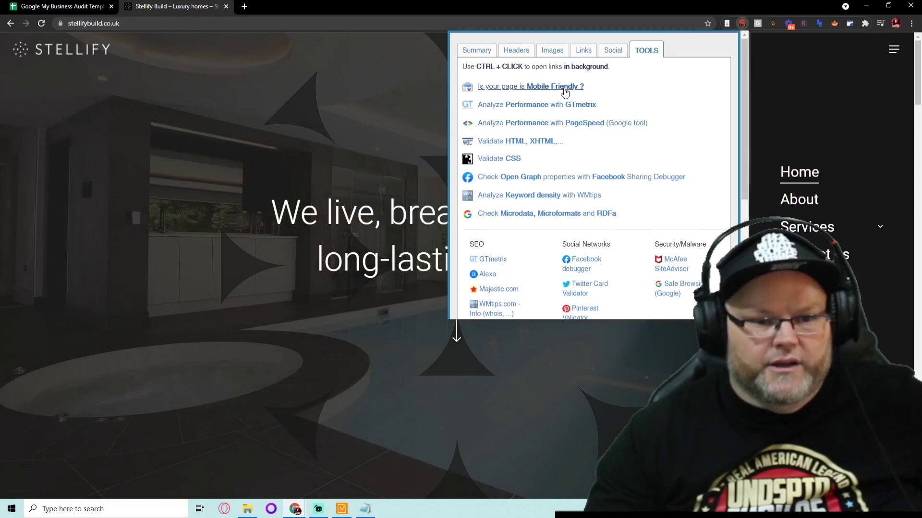
{"action": "left_click", "coordinate": [552, 87]}
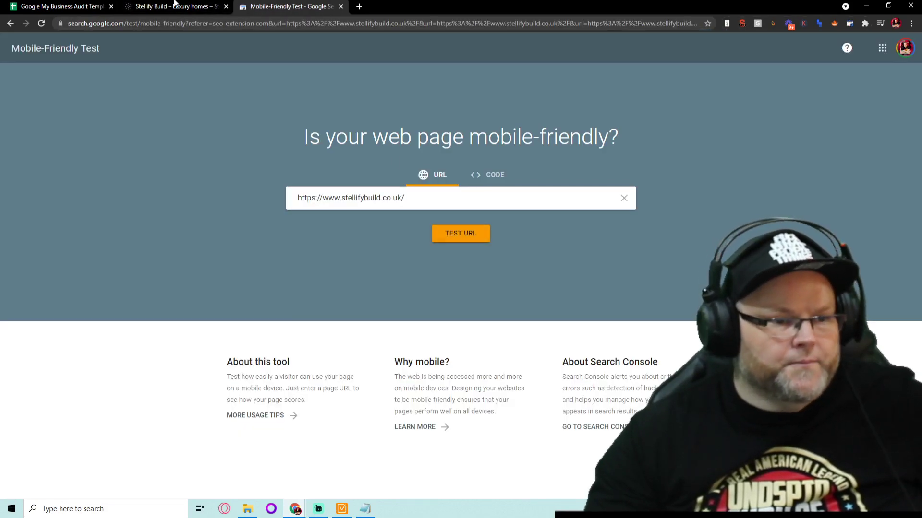
Launch a PageSpeed performance analysis of the homepage from the same Tools list
{"action": "left_click", "coordinate": [176, 6]}
{"action": "left_click", "coordinate": [743, 23]}
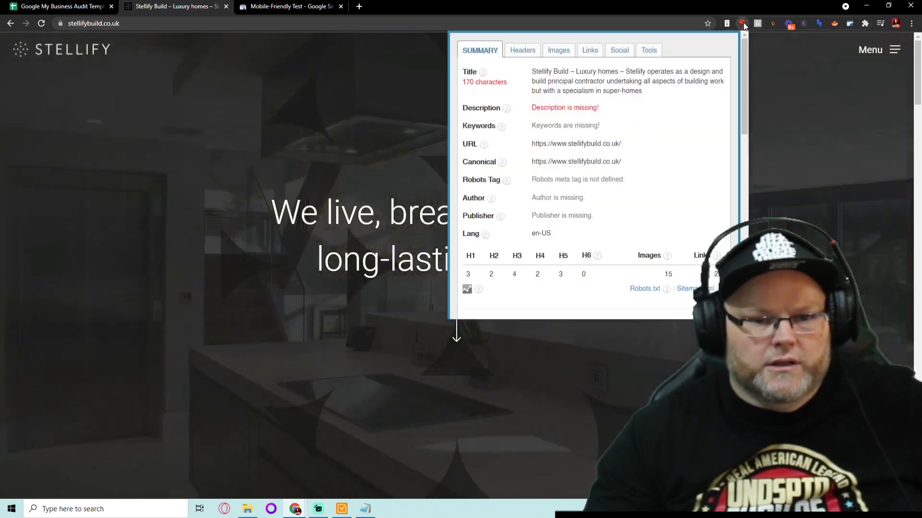
{"action": "left_click", "coordinate": [649, 50]}
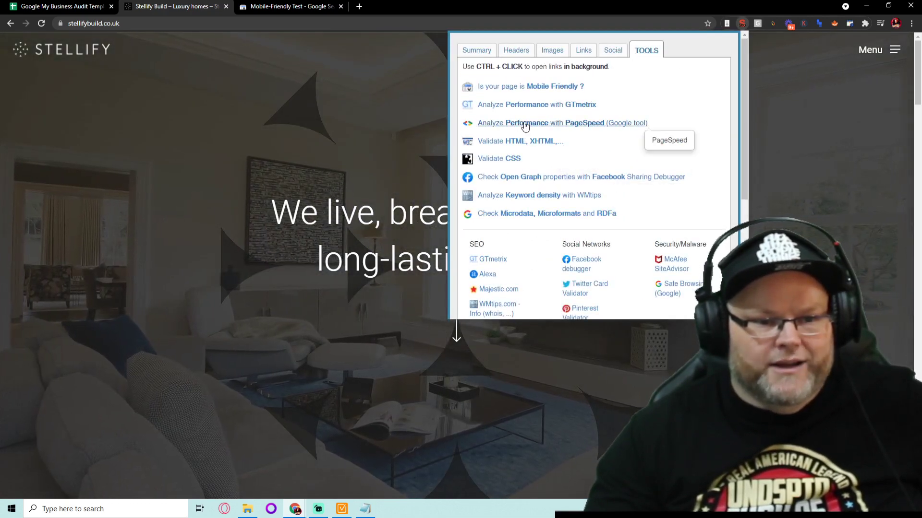
{"action": "left_click", "coordinate": [526, 123]}
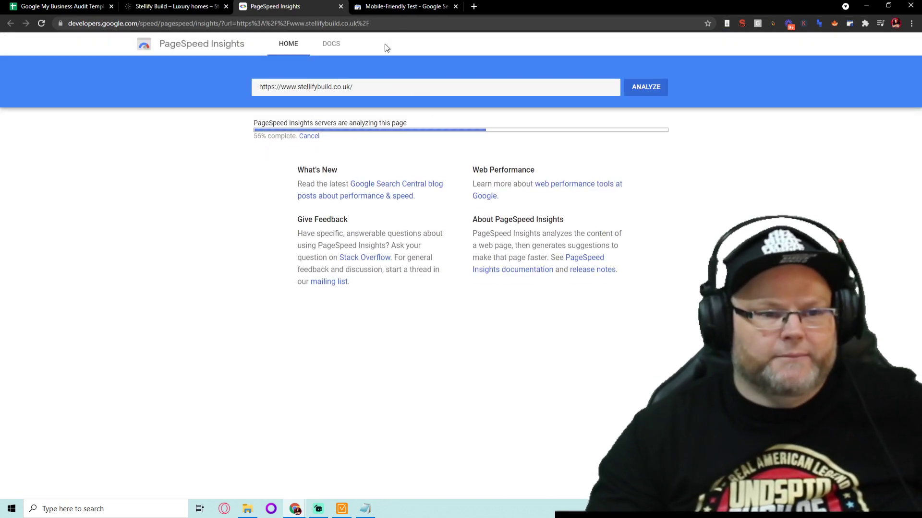
Monitor both tests until PageSpeed shows a mobile score of 46
{"action": "left_click", "coordinate": [403, 7]}
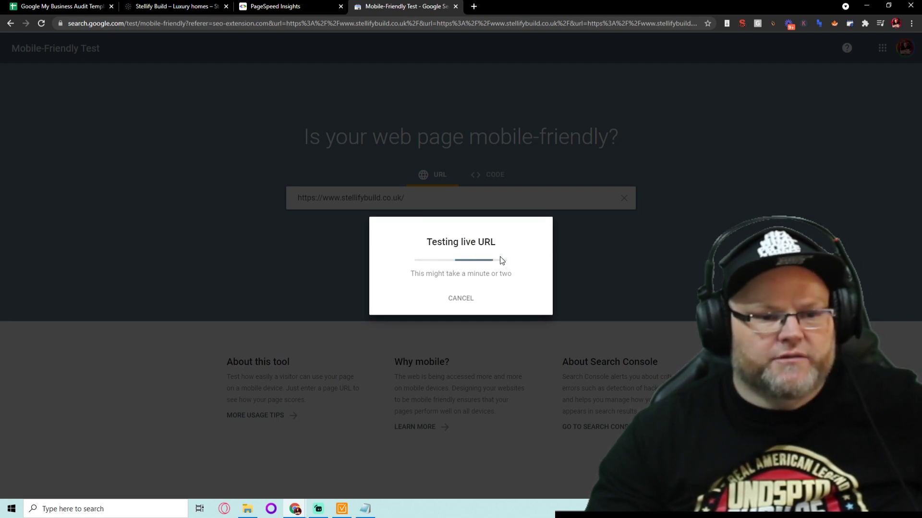
{"action": "left_click", "coordinate": [275, 7]}
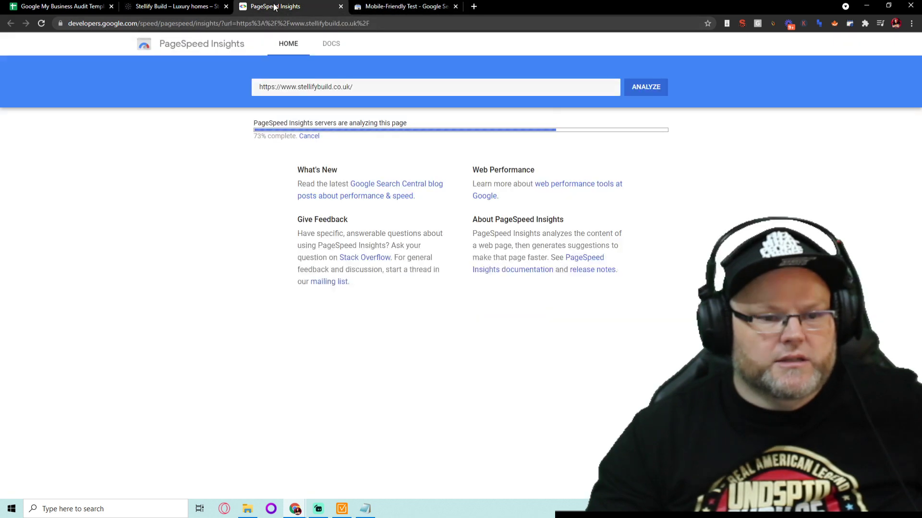
{"action": "left_click", "coordinate": [397, 5]}
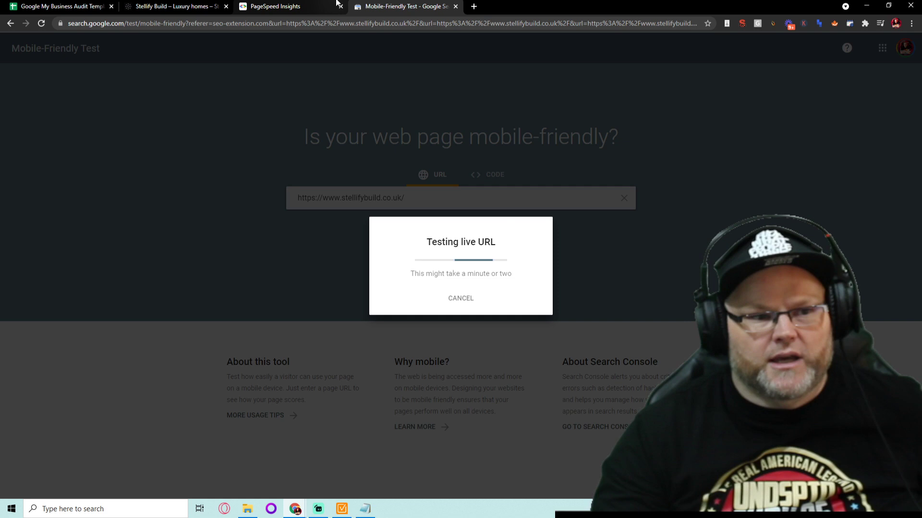
{"action": "left_click", "coordinate": [288, 5]}
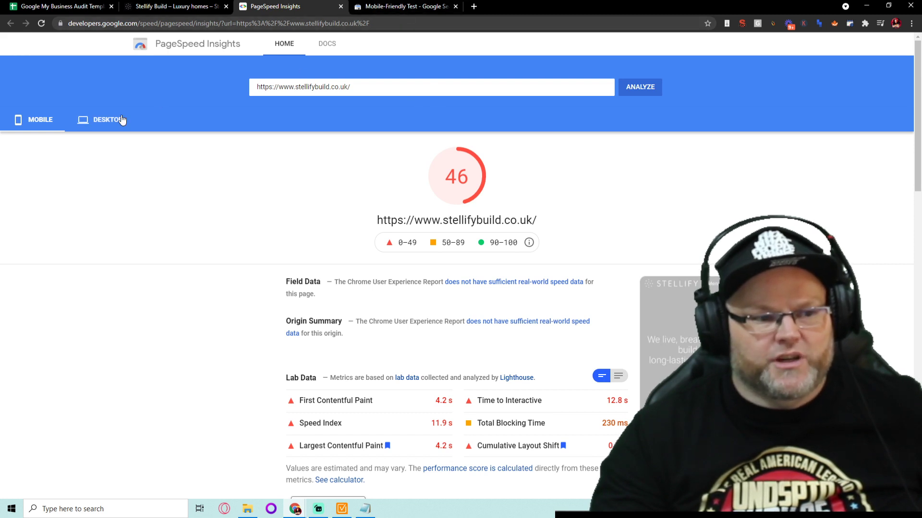
Compare PageSpeed's desktop score of 57 against the mobile score of 46
{"action": "left_click", "coordinate": [108, 121]}
{"action": "left_click", "coordinate": [36, 121]}
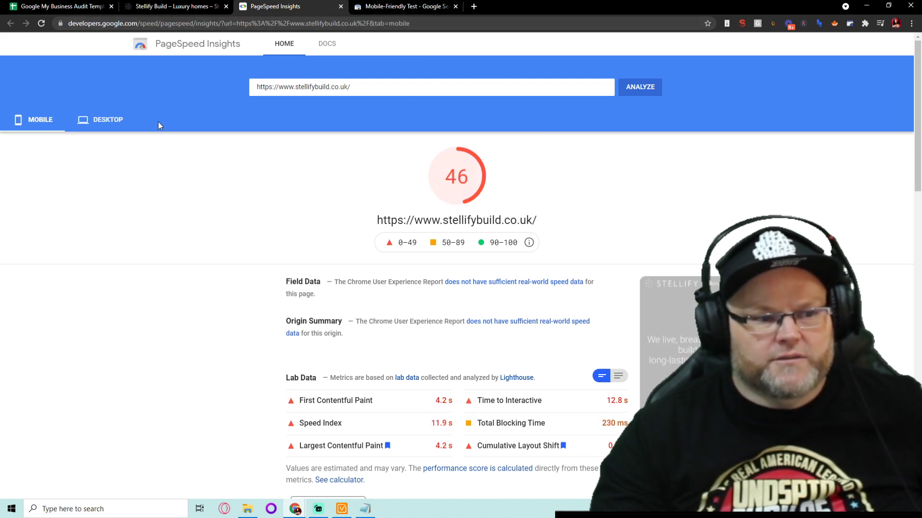
{"action": "left_click", "coordinate": [99, 122]}
Dismiss the Mobile-Friendly Test error, rerun TEST URL, and close the PageSpeed tab
{"action": "left_click", "coordinate": [403, 7]}
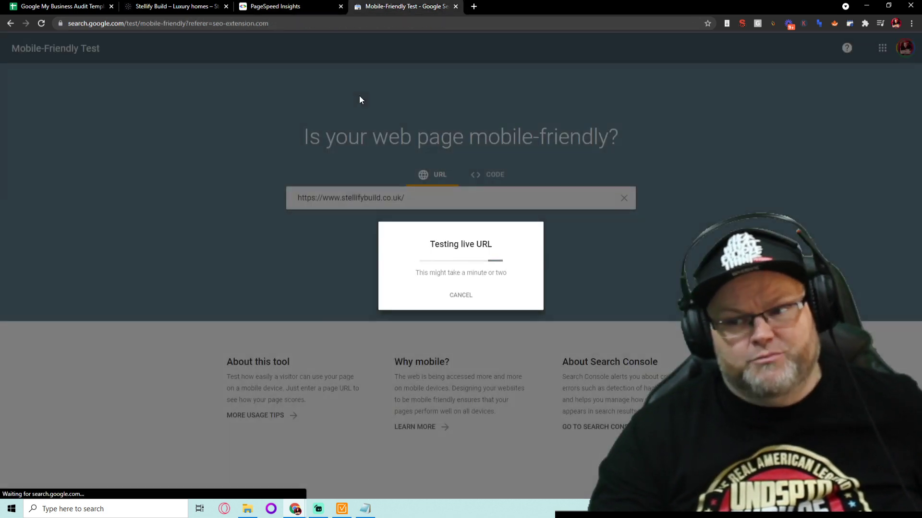
{"action": "left_click", "coordinate": [568, 291]}
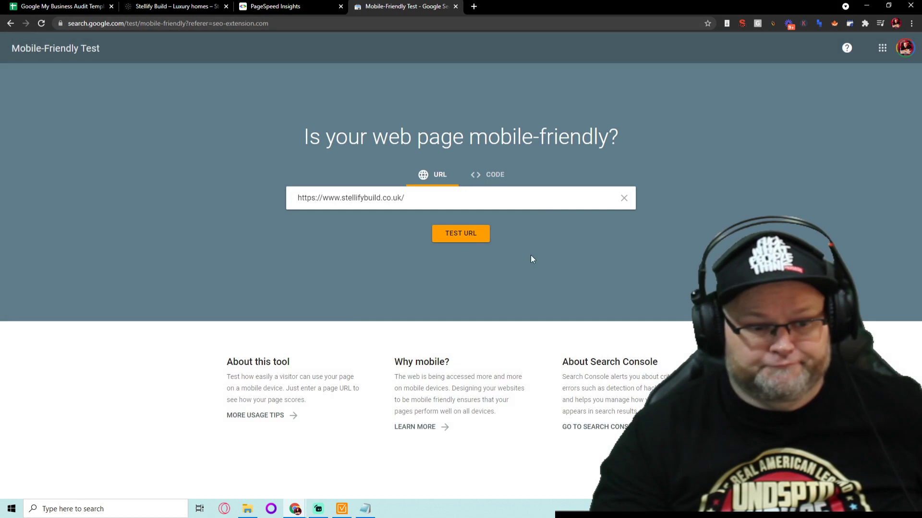
{"action": "left_click", "coordinate": [468, 237]}
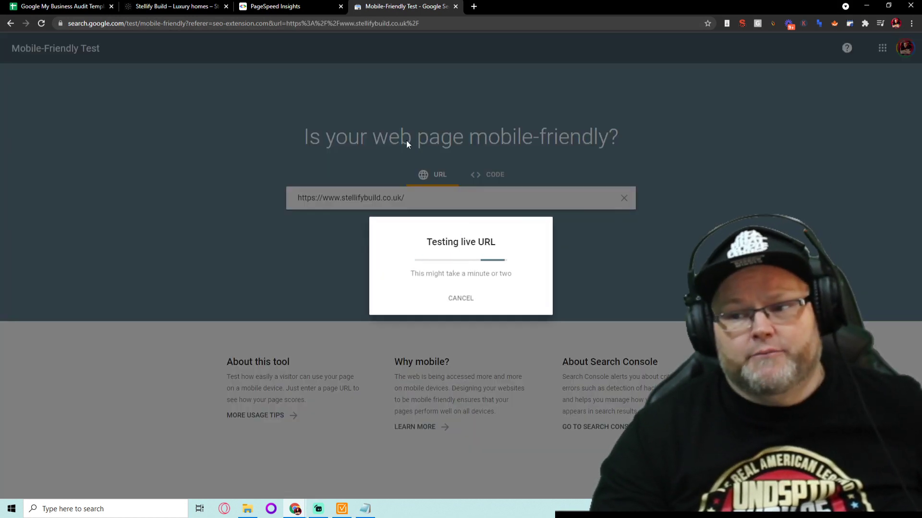
{"action": "left_click", "coordinate": [281, 6]}
{"action": "left_click", "coordinate": [340, 6]}
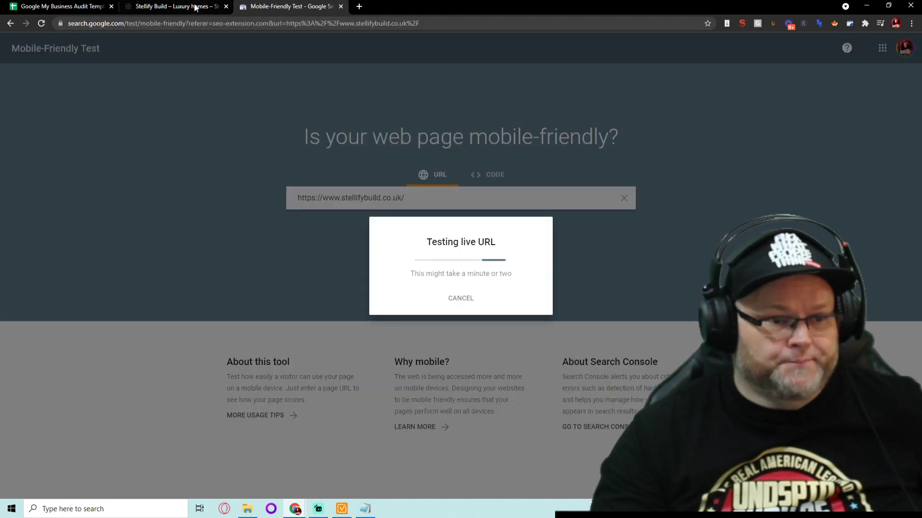
Return to the homepage, toggle its navigation menu, and start saving the page
{"action": "left_click", "coordinate": [177, 6]}
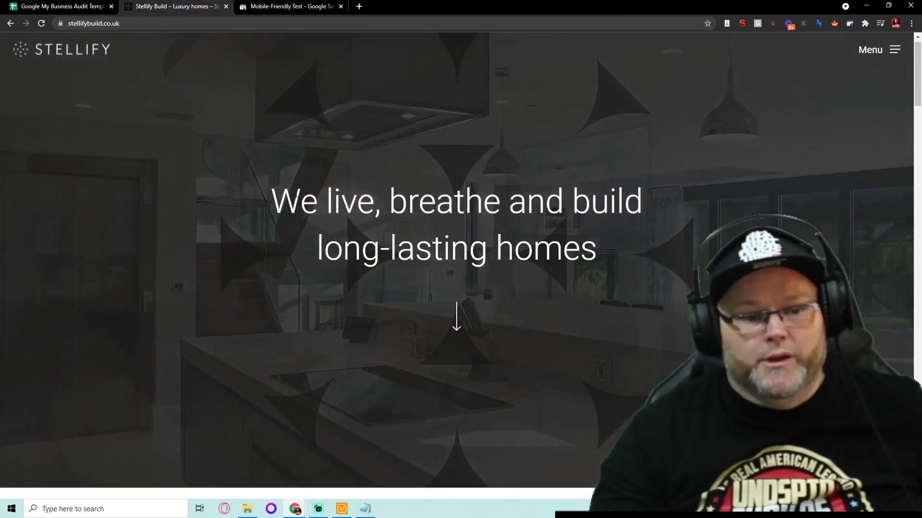
{"action": "scroll", "coordinate": [307, 196], "scroll_direction": "down", "scroll_amount": 5}
{"action": "scroll", "coordinate": [307, 196], "scroll_direction": "down", "scroll_amount": 4}
{"action": "scroll", "coordinate": [305, 191], "scroll_direction": "up", "scroll_amount": 4}
{"action": "scroll", "coordinate": [300, 187], "scroll_direction": "up", "scroll_amount": 5}
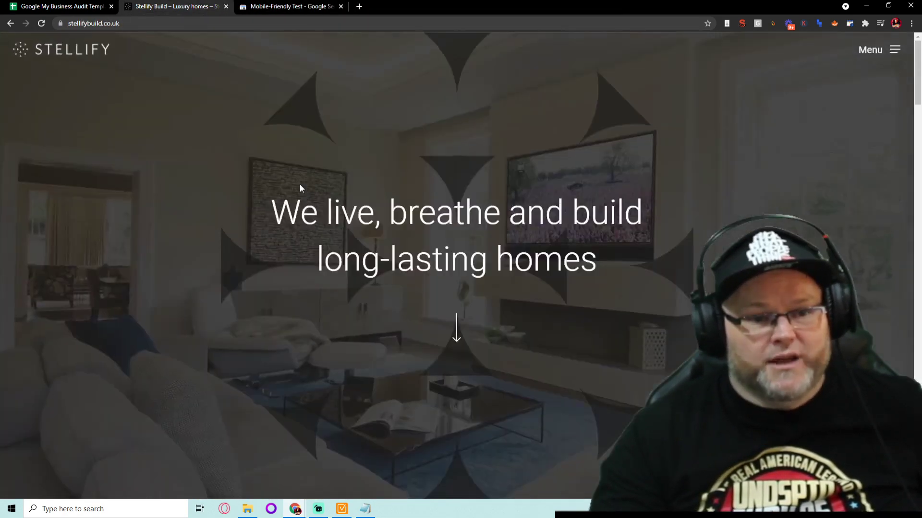
{"action": "left_click", "coordinate": [884, 57]}
{"action": "left_click", "coordinate": [607, 136]}
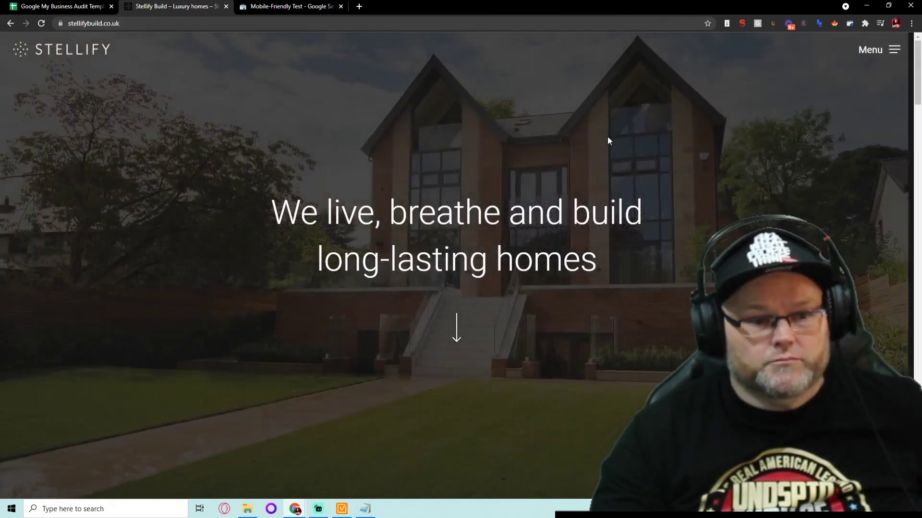
{"action": "key", "text": "ctrl+s"}
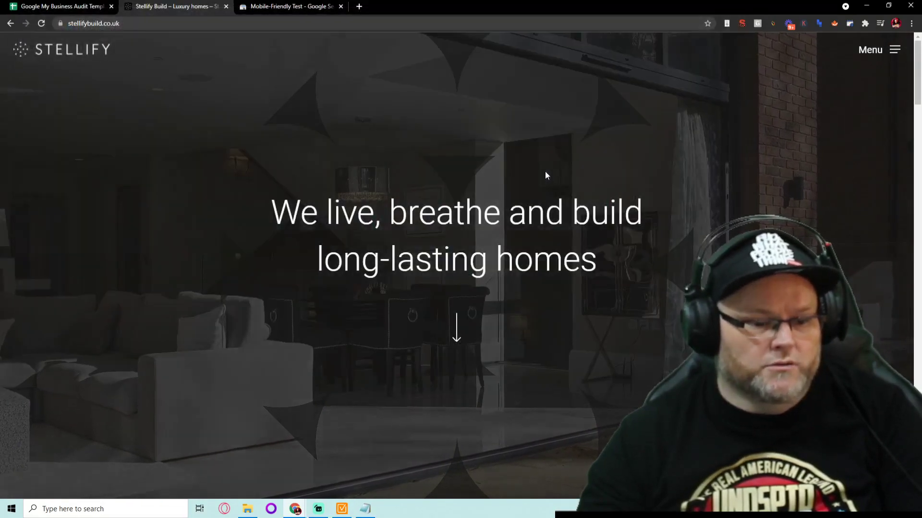
Select all page text and inspect the main heading in developer tools
{"action": "key", "text": "ctrl+a"}
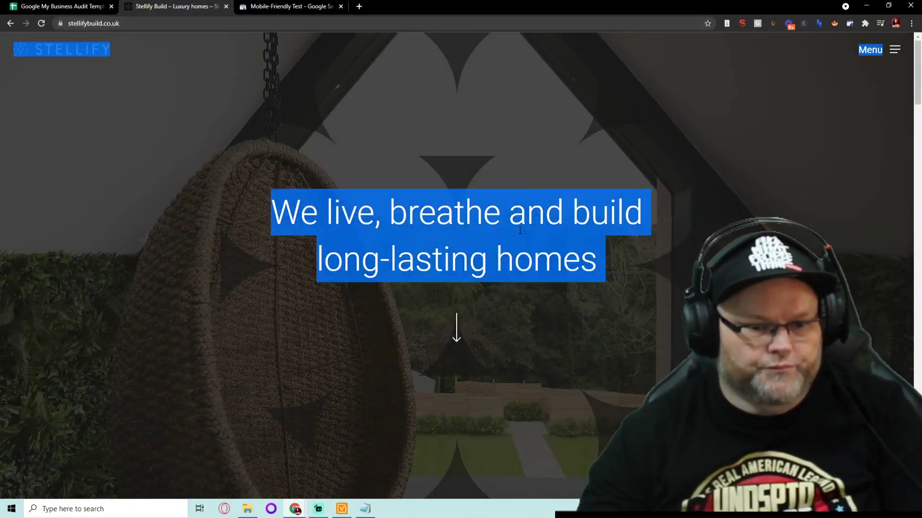
{"action": "right_click", "coordinate": [521, 236]}
{"action": "left_click", "coordinate": [545, 314]}
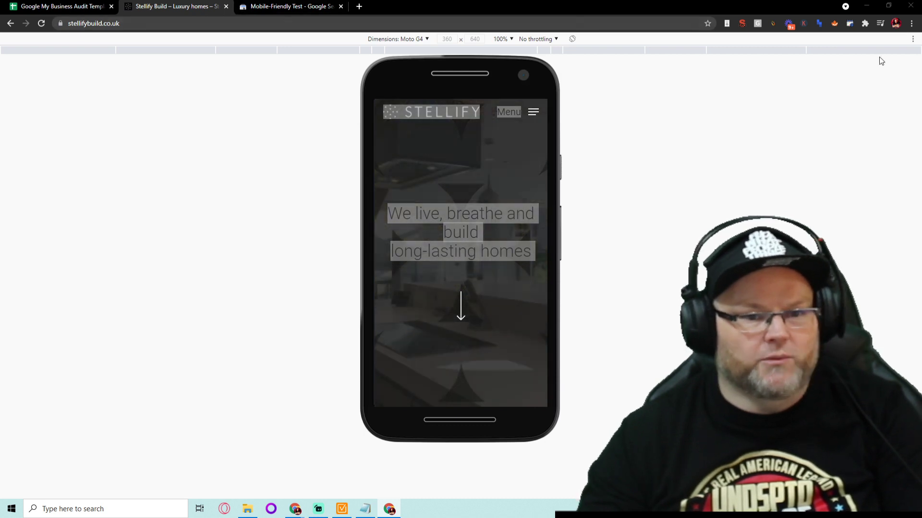
{"action": "key", "text": "F12"}
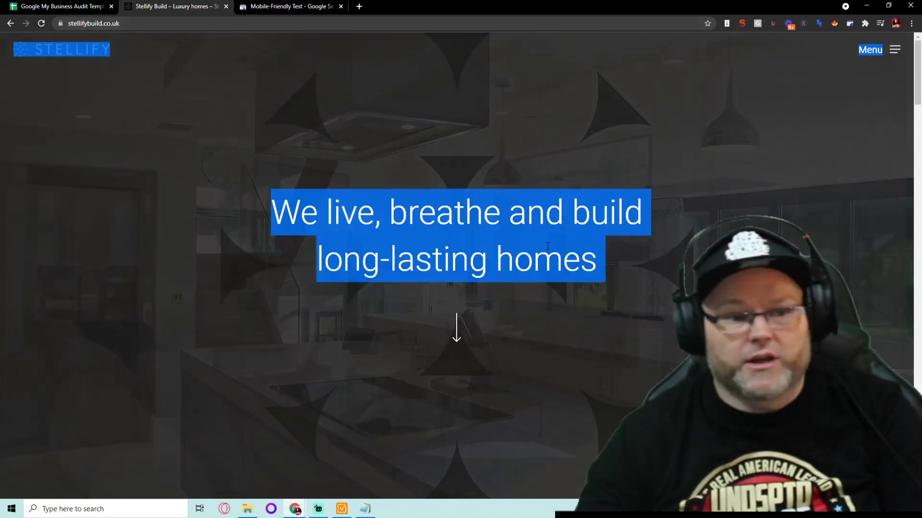
Clear the page selections and return to the Mobile-Friendly Test tab
{"action": "right_click", "coordinate": [463, 204]}
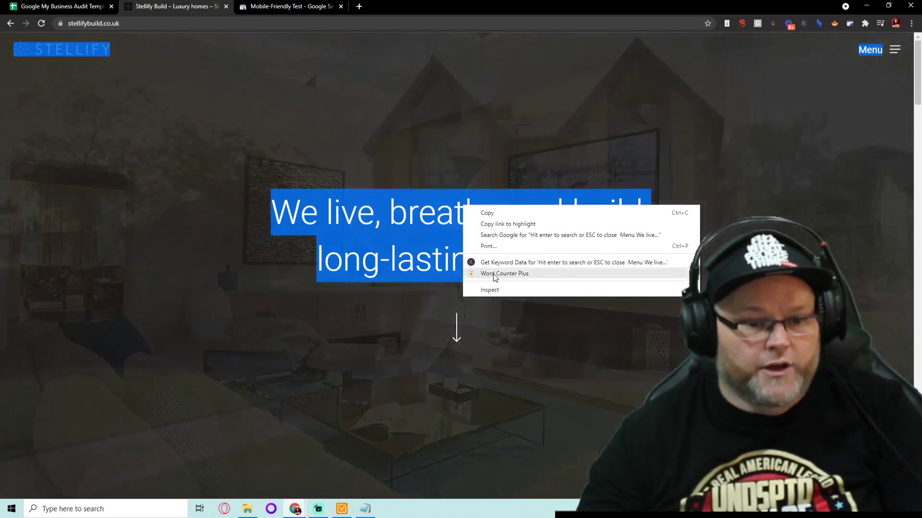
{"action": "left_click", "coordinate": [504, 274]}
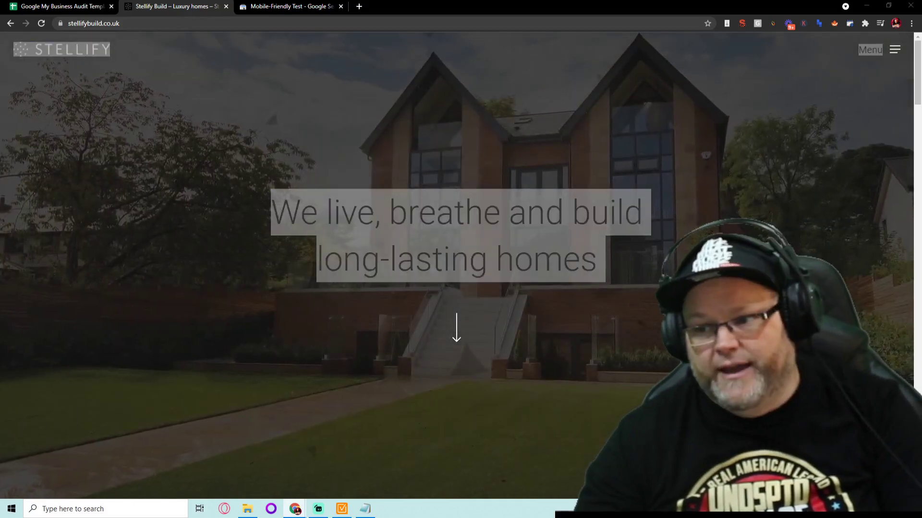
{"action": "key", "text": "ctrl+a"}
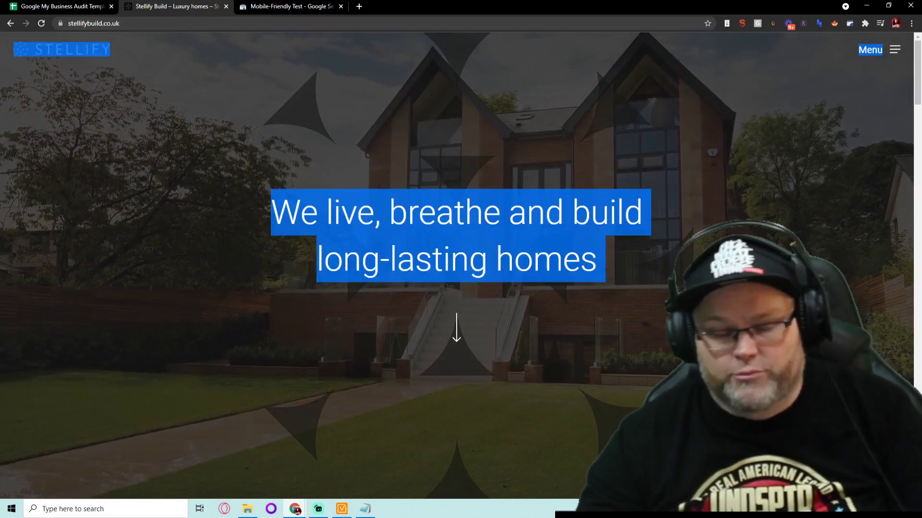
{"action": "left_click", "coordinate": [639, 236]}
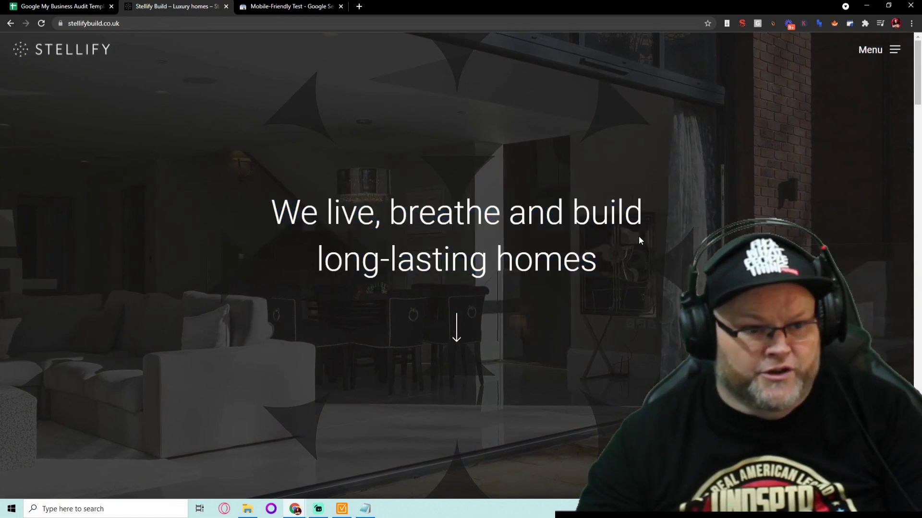
{"action": "left_click", "coordinate": [288, 6]}
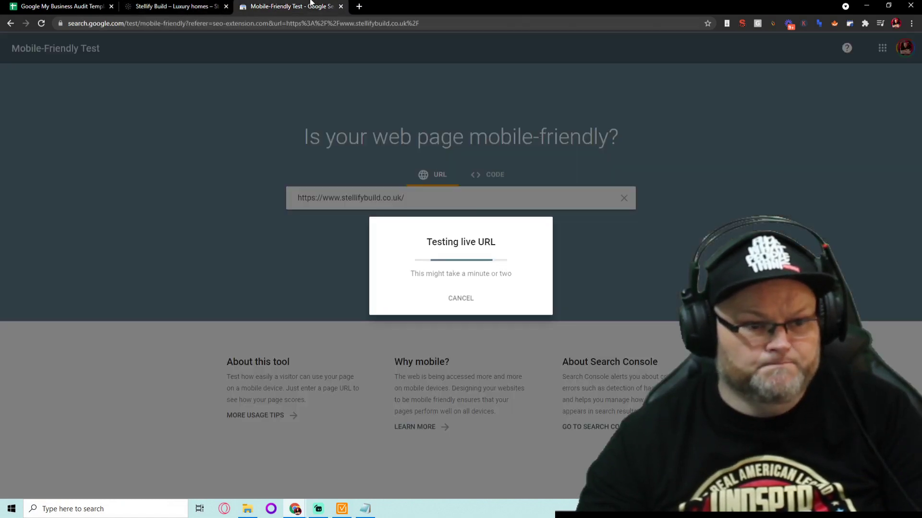
Close the test tab and open Services > Bespoke new property
{"action": "left_click", "coordinate": [341, 7]}
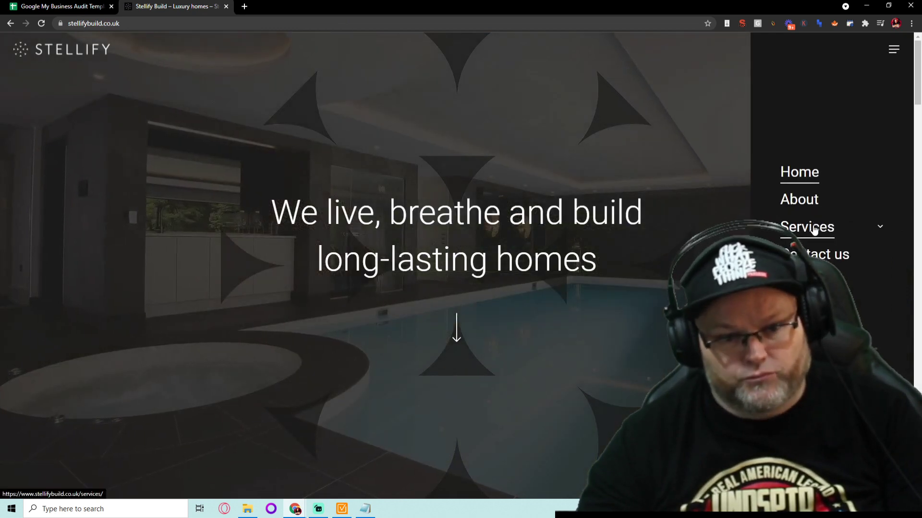
{"action": "left_click", "coordinate": [814, 230]}
{"action": "left_click", "coordinate": [819, 209]}
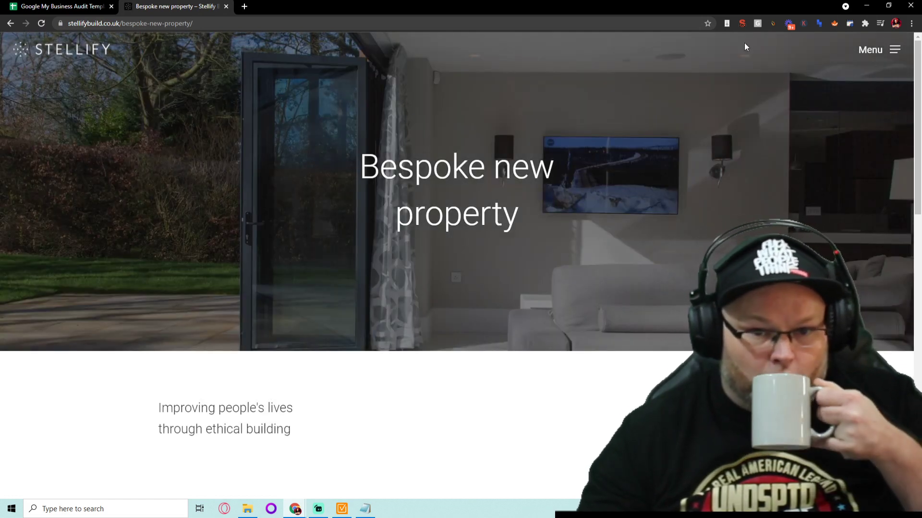
Check the page's SEO headers report showing zero H1 tags, then reopen the menu
{"action": "left_click", "coordinate": [744, 21]}
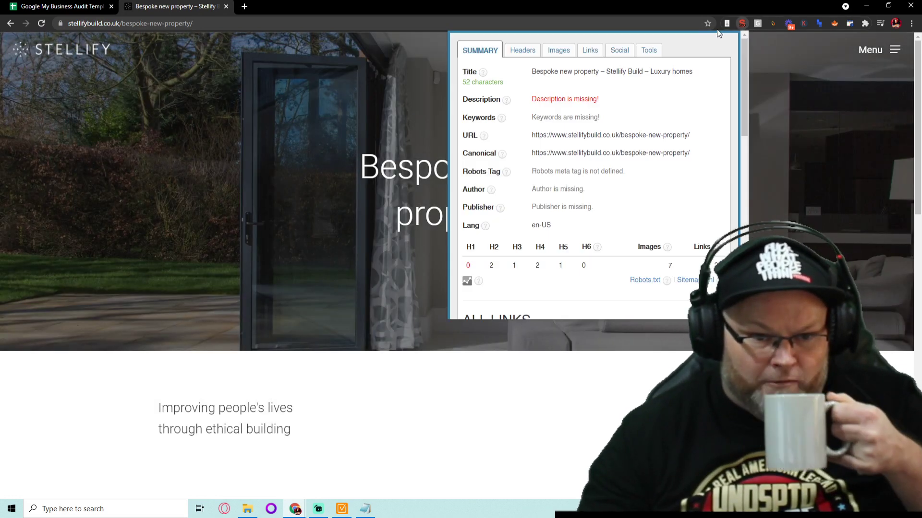
{"action": "left_click", "coordinate": [527, 50]}
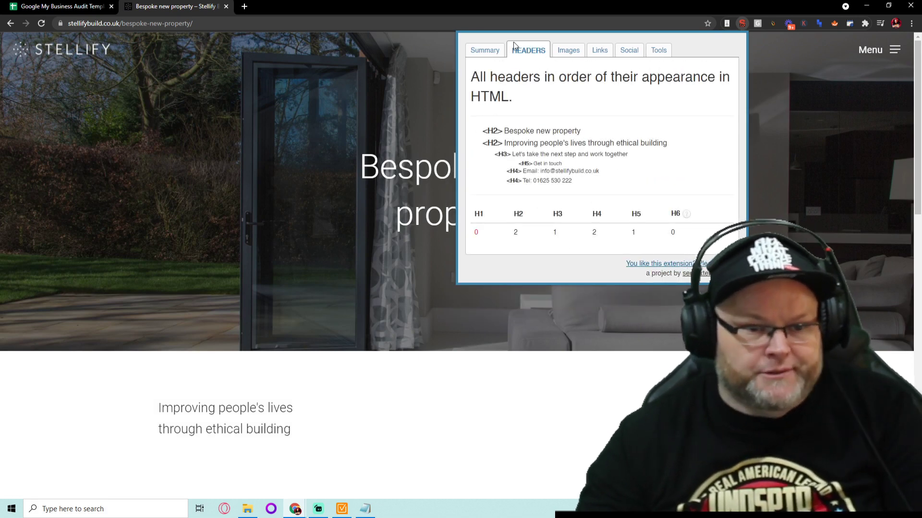
{"action": "left_click", "coordinate": [487, 50]}
{"action": "left_click", "coordinate": [816, 96]}
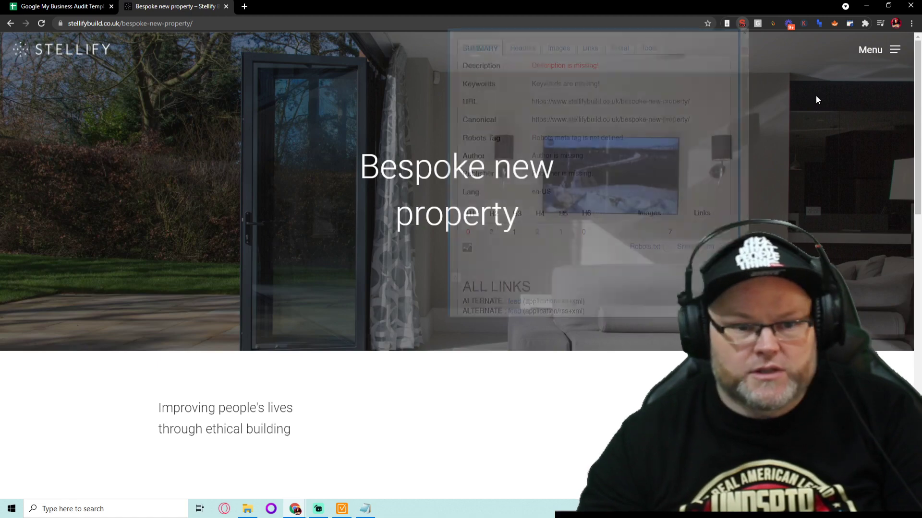
{"action": "scroll", "coordinate": [690, 121], "scroll_direction": "down", "scroll_amount": 5}
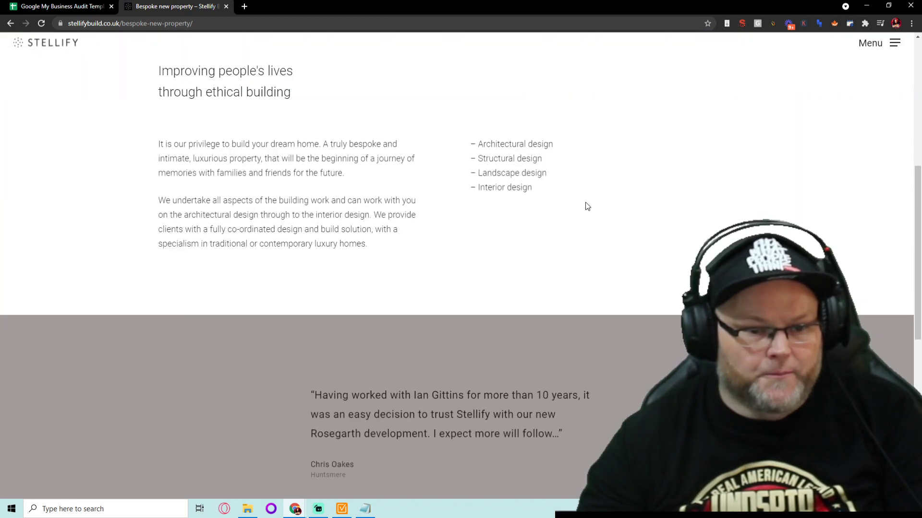
{"action": "scroll", "coordinate": [575, 194], "scroll_direction": "down", "scroll_amount": 5}
{"action": "scroll", "coordinate": [571, 194], "scroll_direction": "down", "scroll_amount": 2}
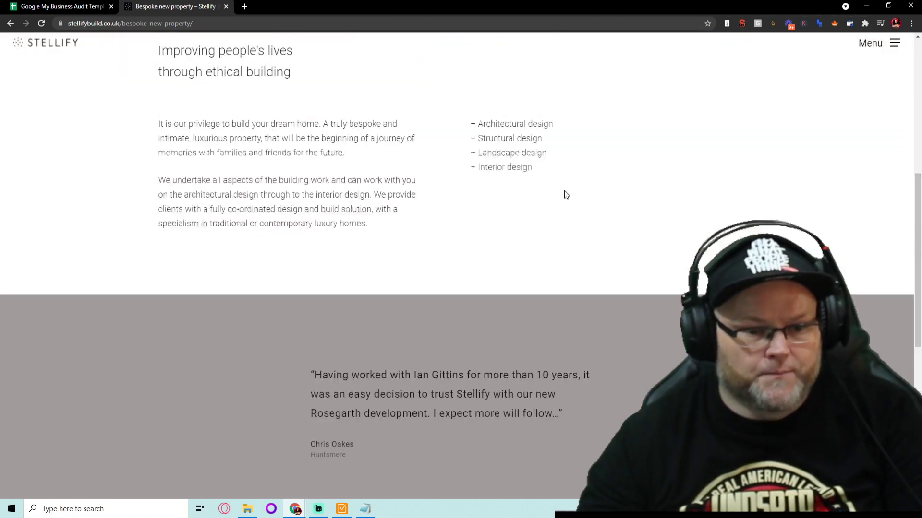
{"action": "scroll", "coordinate": [566, 187], "scroll_direction": "up", "scroll_amount": 10}
{"action": "left_click", "coordinate": [893, 45]}
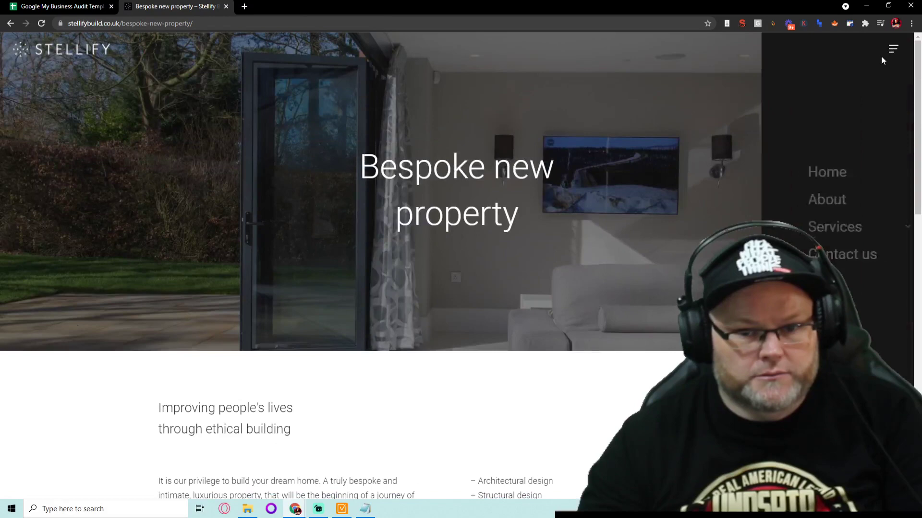
Open Services > General contracting and confirm its SEO summary: no description, zero H1
{"action": "left_click", "coordinate": [855, 224]}
{"action": "left_click", "coordinate": [820, 229]}
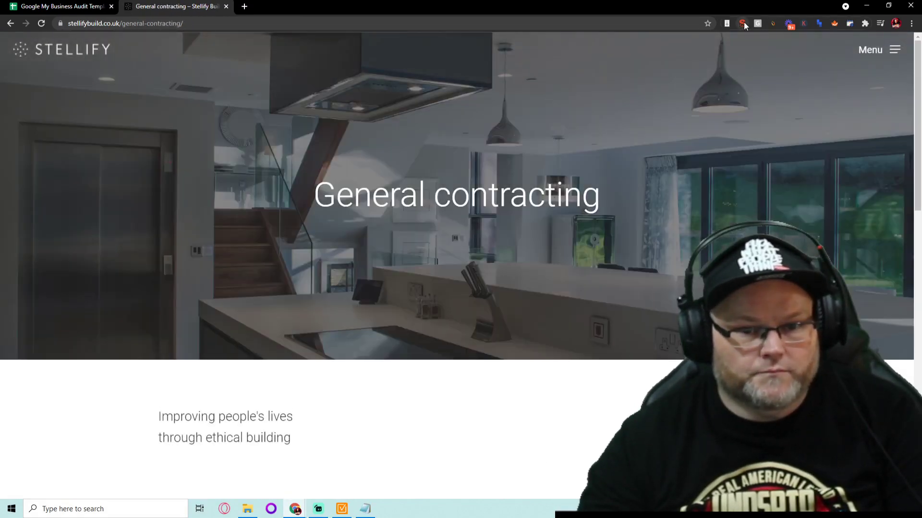
{"action": "left_click", "coordinate": [743, 22]}
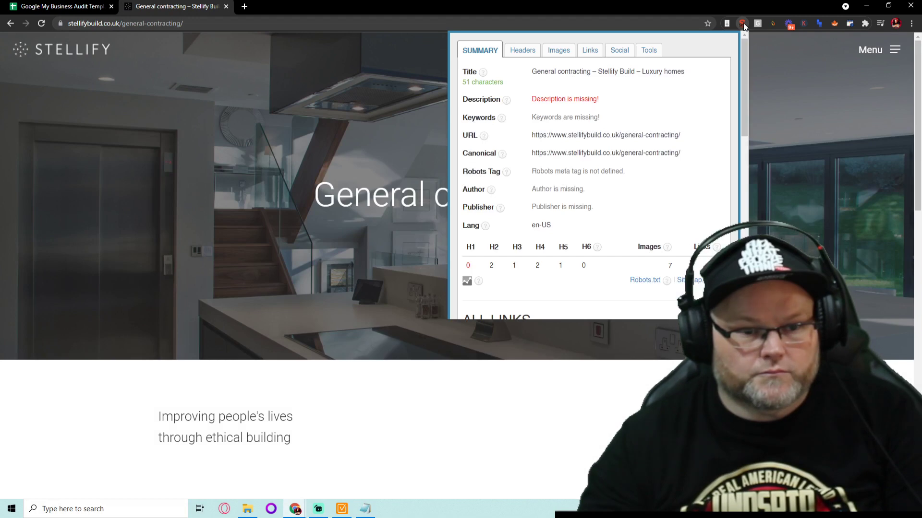
{"action": "left_click", "coordinate": [810, 165]}
{"action": "scroll", "coordinate": [308, 252], "scroll_direction": "down", "scroll_amount": 5}
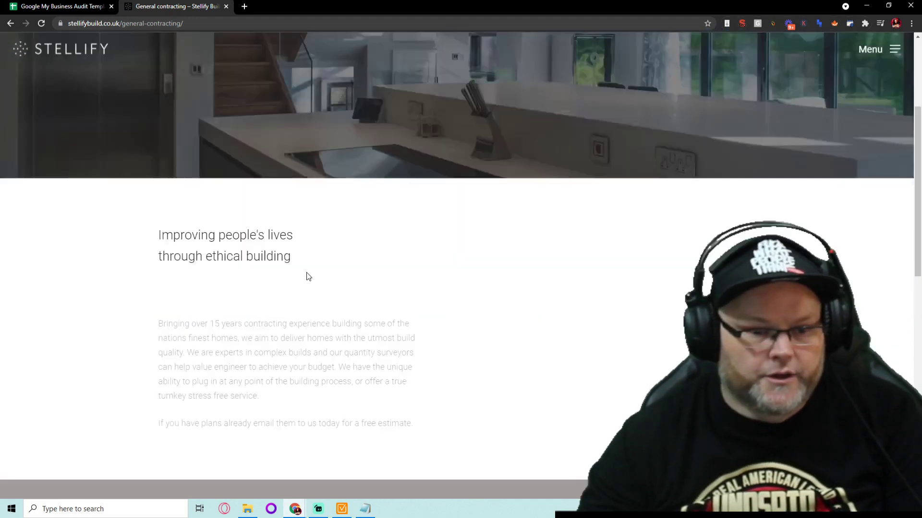
{"action": "scroll", "coordinate": [307, 252], "scroll_direction": "down", "scroll_amount": 10}
{"action": "scroll", "coordinate": [308, 252], "scroll_direction": "down", "scroll_amount": 2}
{"action": "scroll", "coordinate": [308, 252], "scroll_direction": "up", "scroll_amount": 8}
{"action": "scroll", "coordinate": [316, 250], "scroll_direction": "up", "scroll_amount": 8}
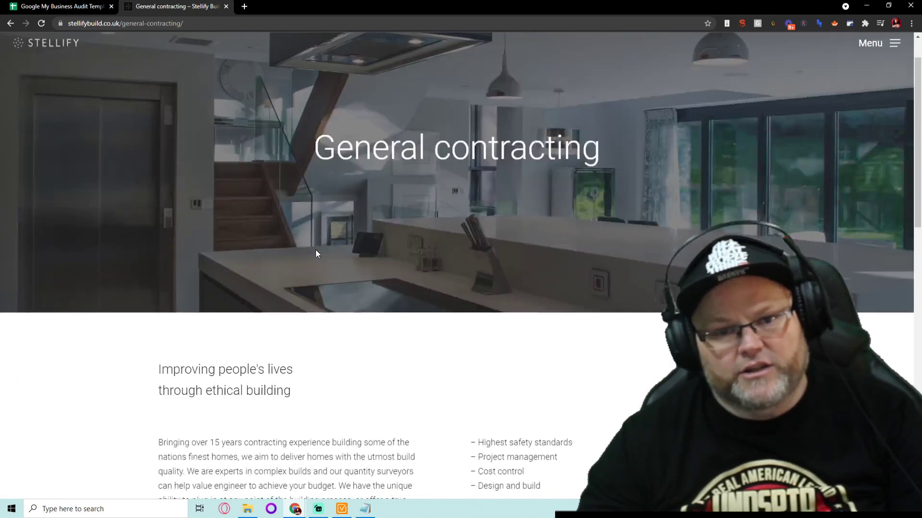
{"action": "scroll", "coordinate": [325, 230], "scroll_direction": "up", "scroll_amount": 2}
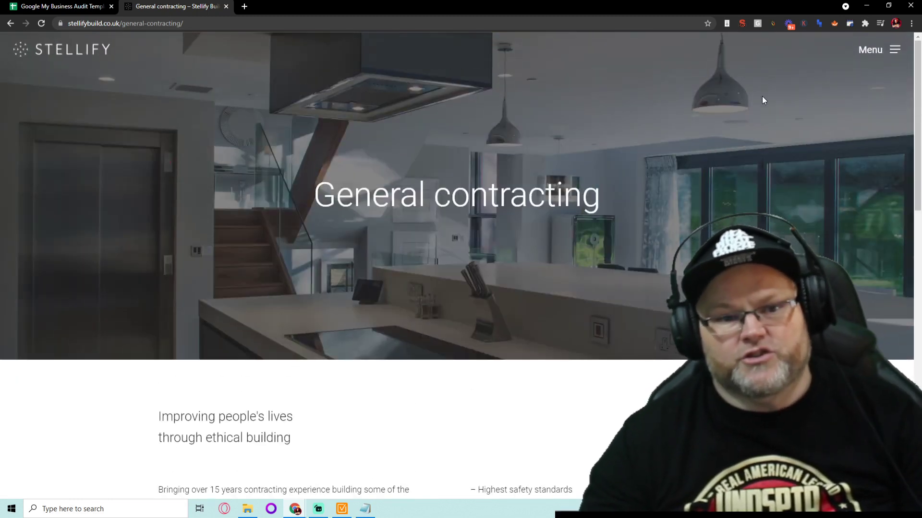
{"action": "left_click", "coordinate": [893, 49]}
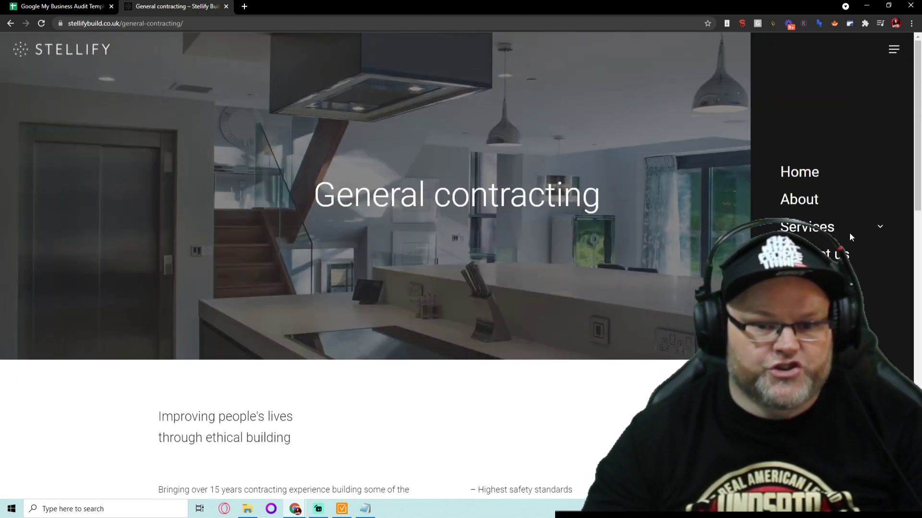
Check Design & build's headers (three H2s, no H1), then select the domain in the address bar
{"action": "left_click", "coordinate": [835, 229]}
{"action": "left_click", "coordinate": [835, 226]}
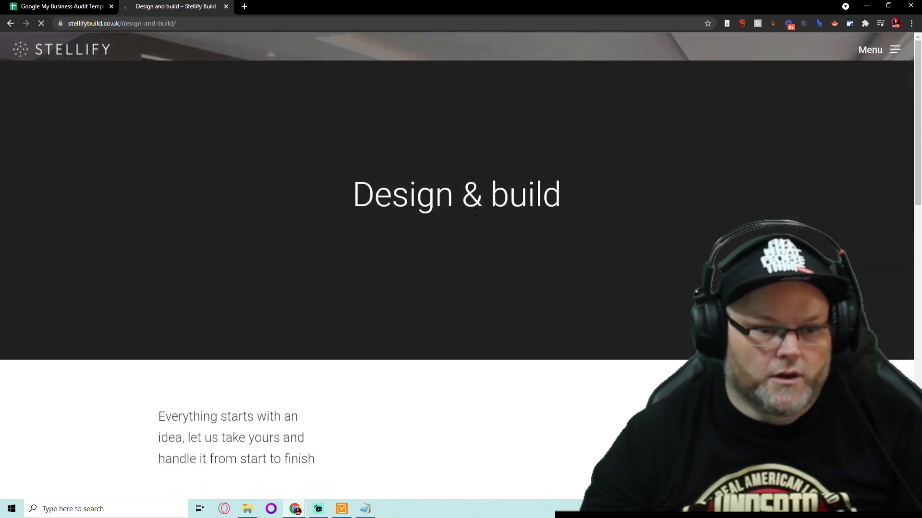
{"action": "scroll", "coordinate": [474, 210], "scroll_direction": "down", "scroll_amount": 8}
{"action": "scroll", "coordinate": [475, 211], "scroll_direction": "down", "scroll_amount": 8}
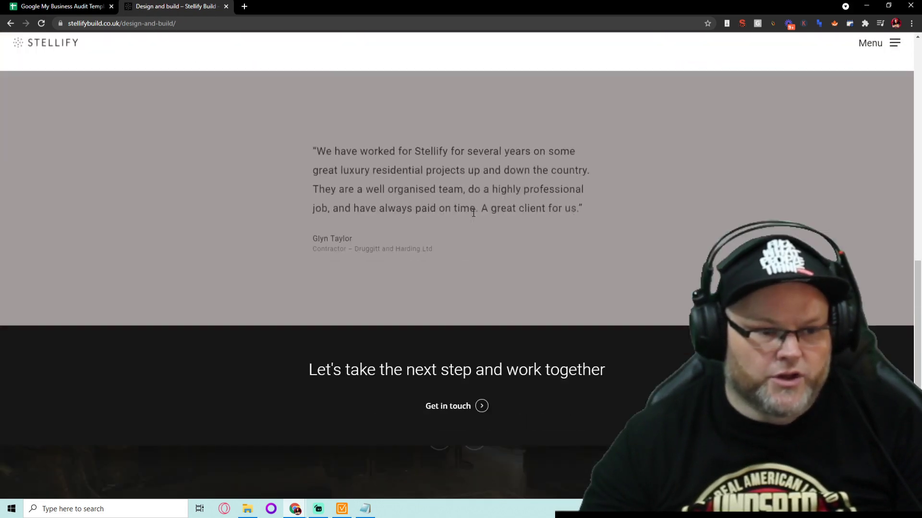
{"action": "scroll", "coordinate": [475, 211], "scroll_direction": "down", "scroll_amount": 5}
{"action": "scroll", "coordinate": [472, 212], "scroll_direction": "up", "scroll_amount": 8}
{"action": "scroll", "coordinate": [472, 213], "scroll_direction": "up", "scroll_amount": 8}
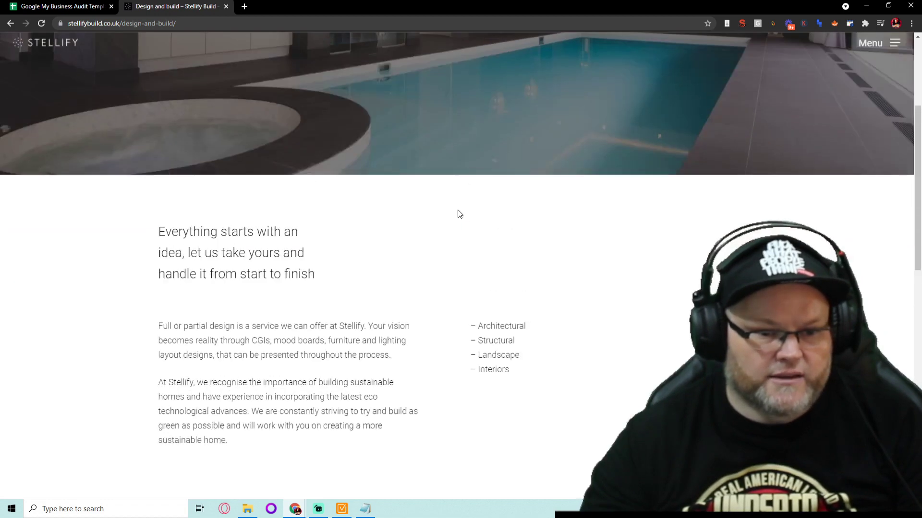
{"action": "scroll", "coordinate": [457, 210], "scroll_direction": "up", "scroll_amount": 5}
{"action": "scroll", "coordinate": [454, 205], "scroll_direction": "down", "scroll_amount": 5}
{"action": "scroll", "coordinate": [454, 205], "scroll_direction": "up", "scroll_amount": 5}
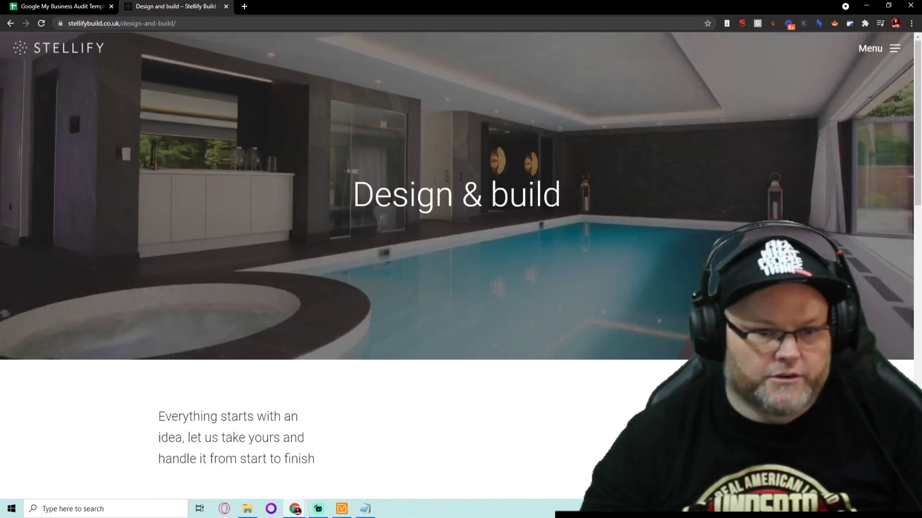
{"action": "left_click", "coordinate": [742, 25]}
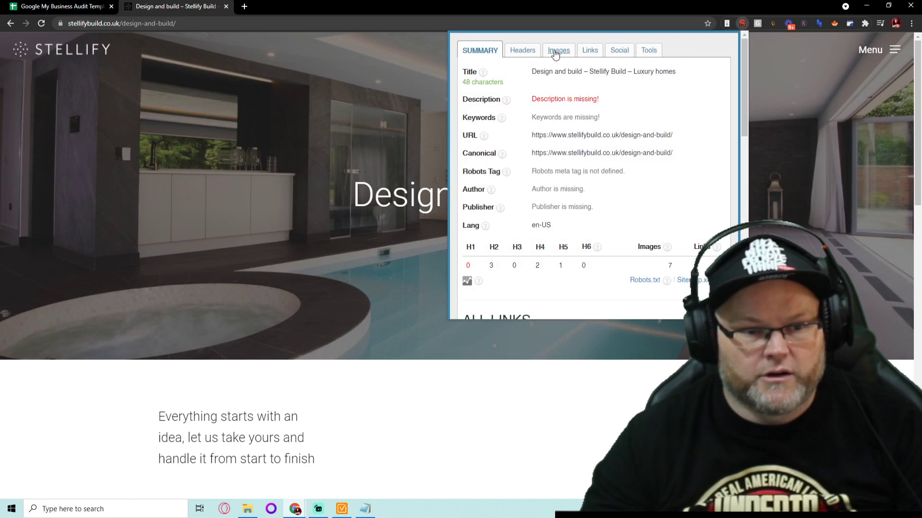
{"action": "left_click", "coordinate": [528, 49]}
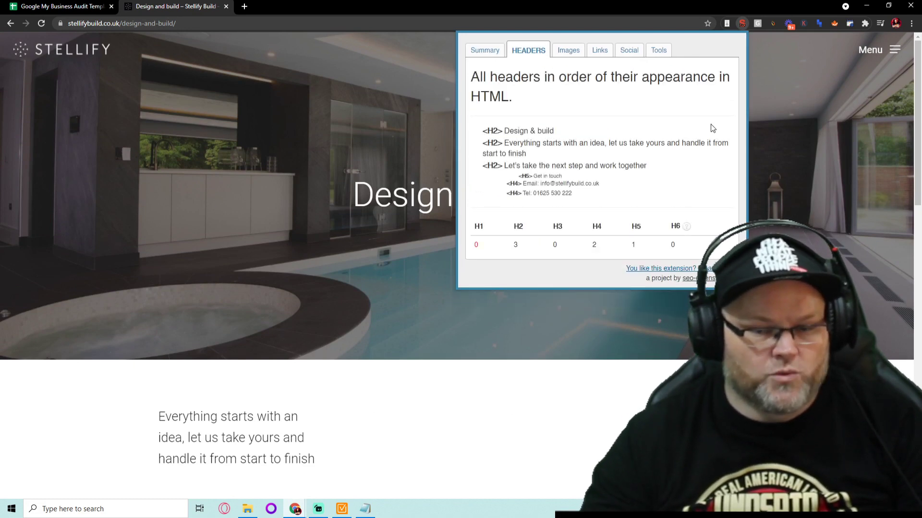
{"action": "left_click", "coordinate": [839, 174]}
{"action": "scroll", "coordinate": [580, 206], "scroll_direction": "down", "scroll_amount": 5}
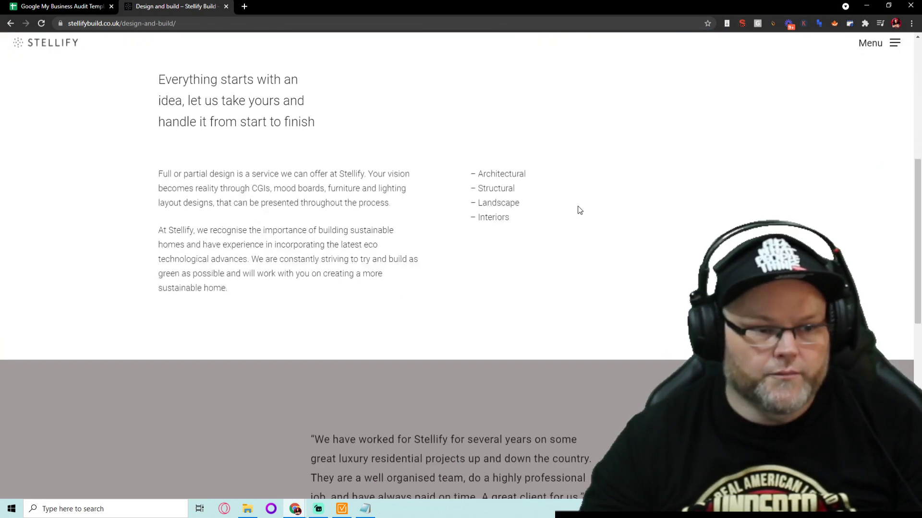
{"action": "scroll", "coordinate": [578, 202], "scroll_direction": "down", "scroll_amount": 5}
{"action": "scroll", "coordinate": [540, 181], "scroll_direction": "up", "scroll_amount": 3}
{"action": "scroll", "coordinate": [505, 150], "scroll_direction": "up", "scroll_amount": 2}
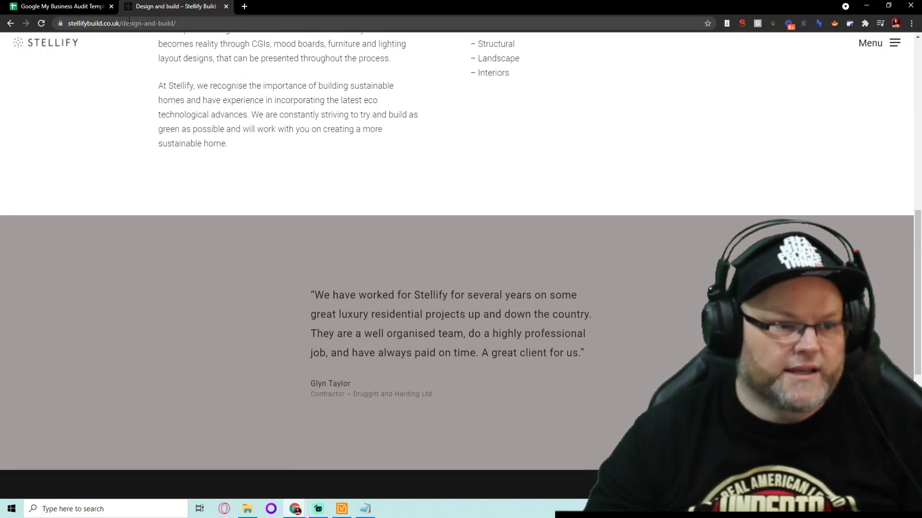
{"action": "left_click_drag", "start_coordinate": [70, 24], "coordinate": [120, 23]}
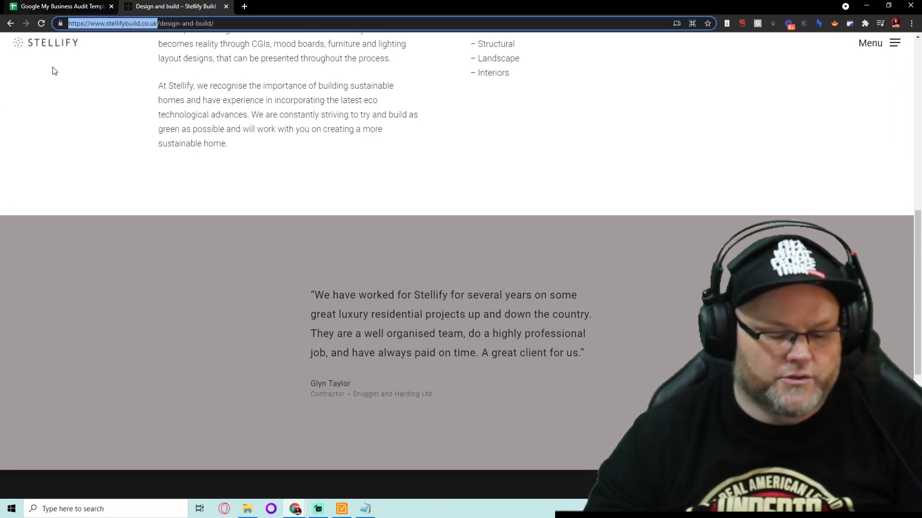
{"action": "left_click", "coordinate": [364, 510]}
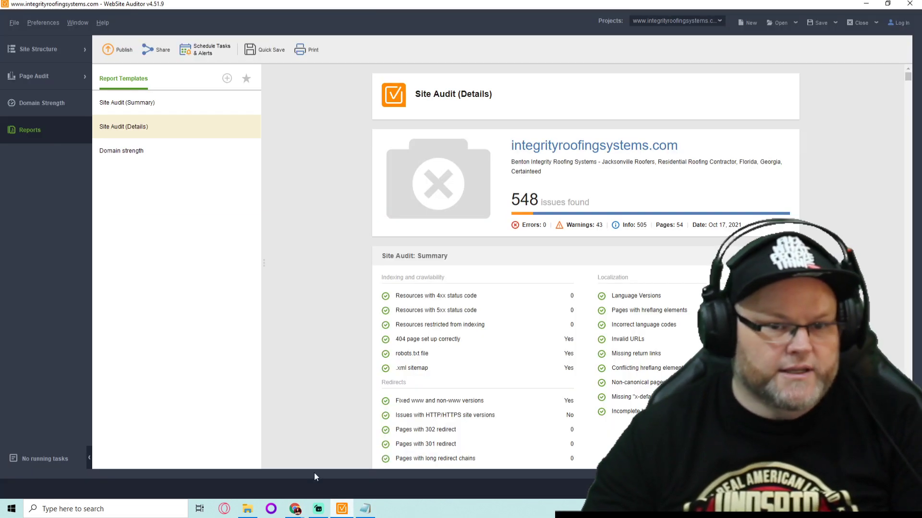
{"action": "left_click", "coordinate": [861, 23]}
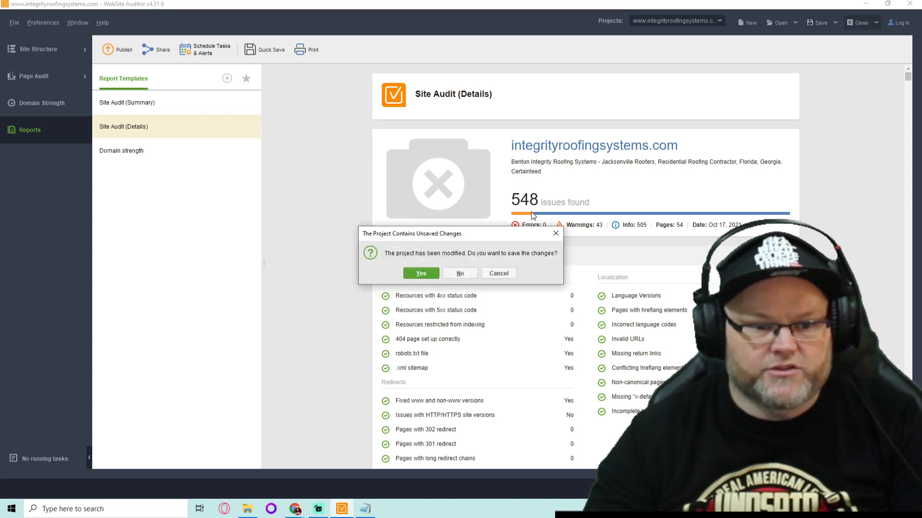
{"action": "left_click", "coordinate": [462, 275]}
{"action": "left_click", "coordinate": [364, 268]}
{"action": "type", "text": "https://www.stellifybuild.co.uk/"}
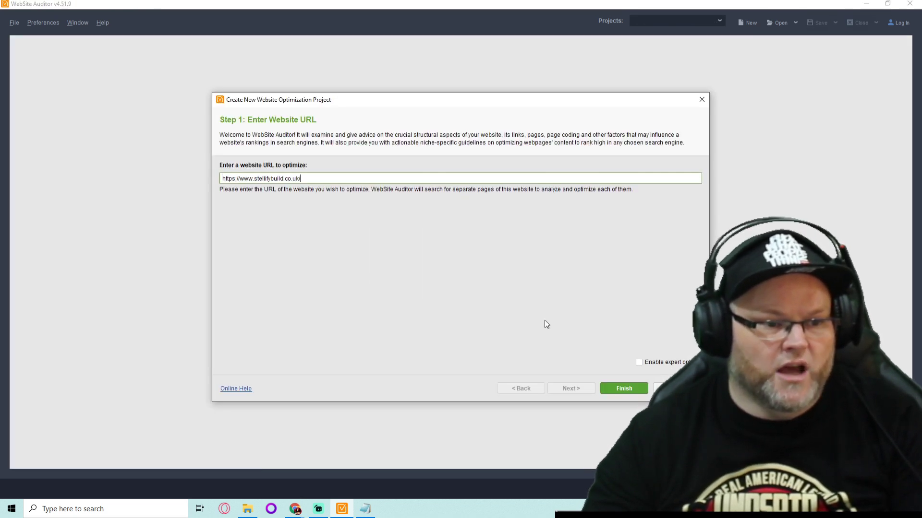
{"action": "left_click", "coordinate": [625, 386]}
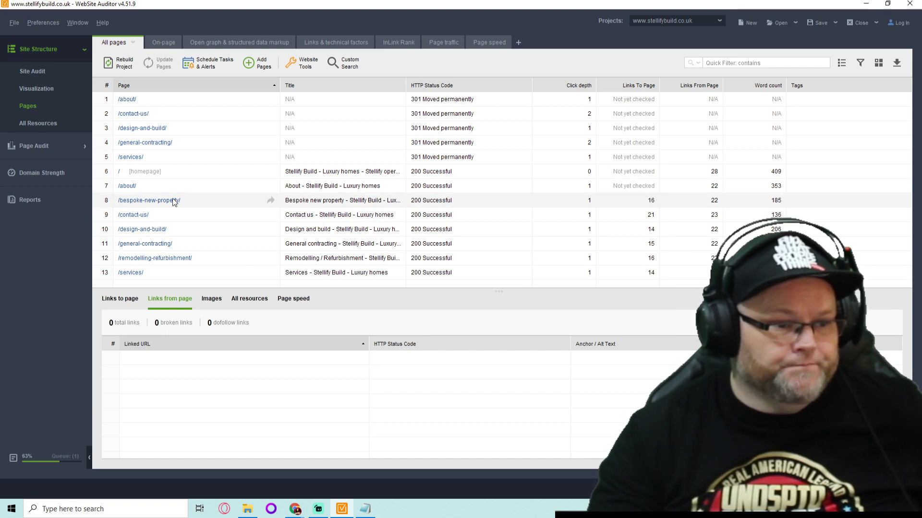
{"action": "left_click", "coordinate": [30, 200]}
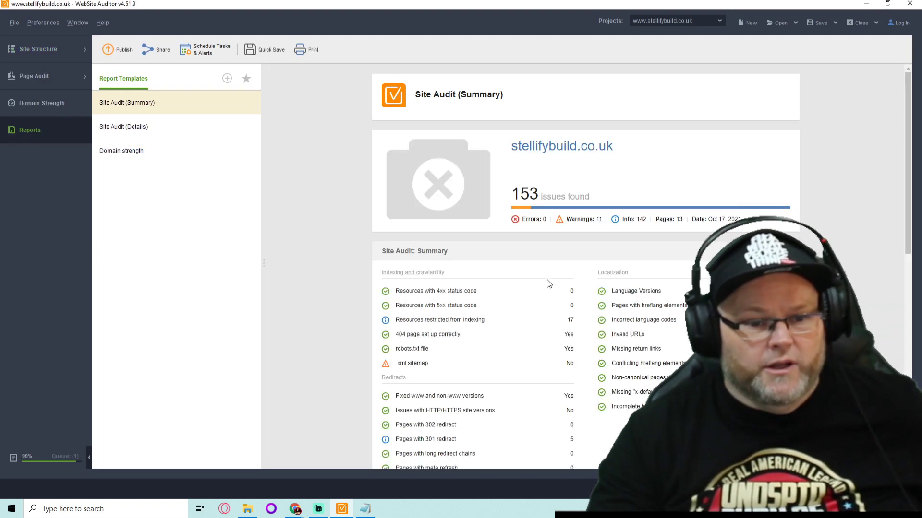
{"action": "scroll", "coordinate": [540, 280], "scroll_direction": "down", "scroll_amount": 3}
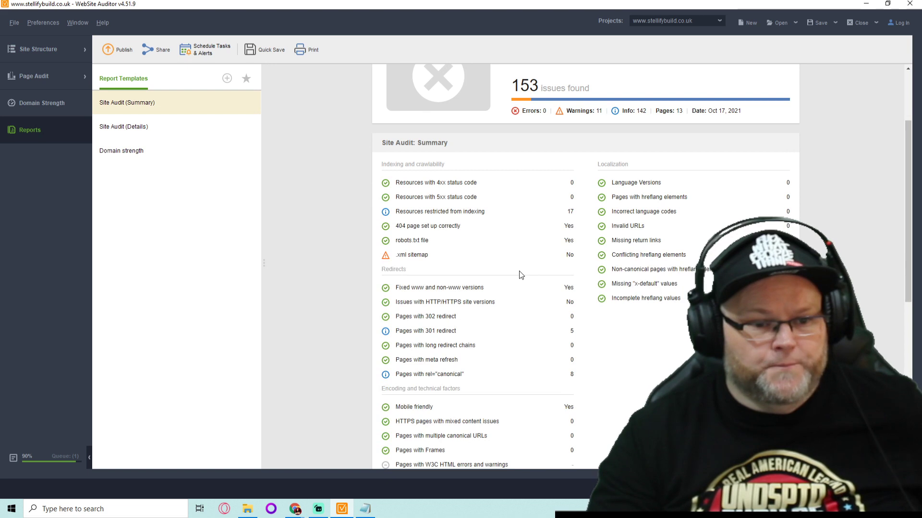
{"action": "scroll", "coordinate": [520, 274], "scroll_direction": "down", "scroll_amount": 2}
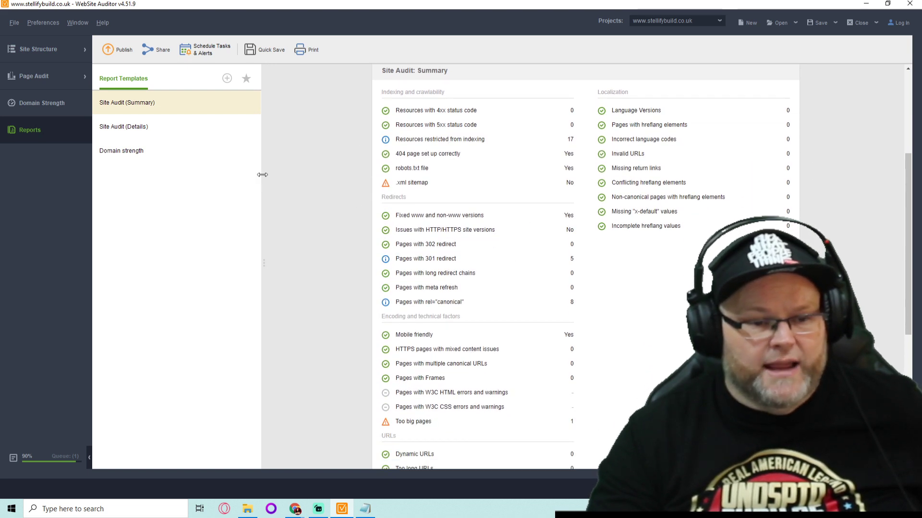
{"action": "scroll", "coordinate": [538, 228], "scroll_direction": "down", "scroll_amount": 3}
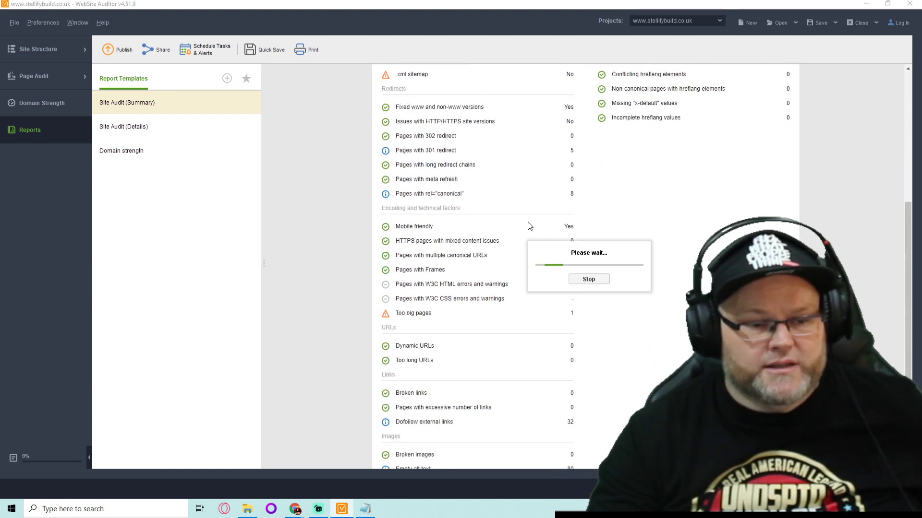
{"action": "scroll", "coordinate": [525, 226], "scroll_direction": "down", "scroll_amount": 1}
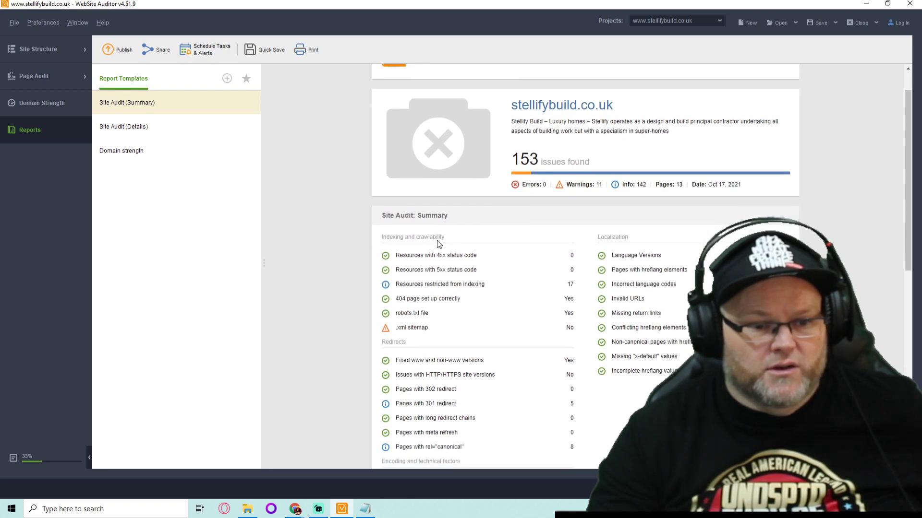
{"action": "scroll", "coordinate": [461, 267], "scroll_direction": "down", "scroll_amount": 4}
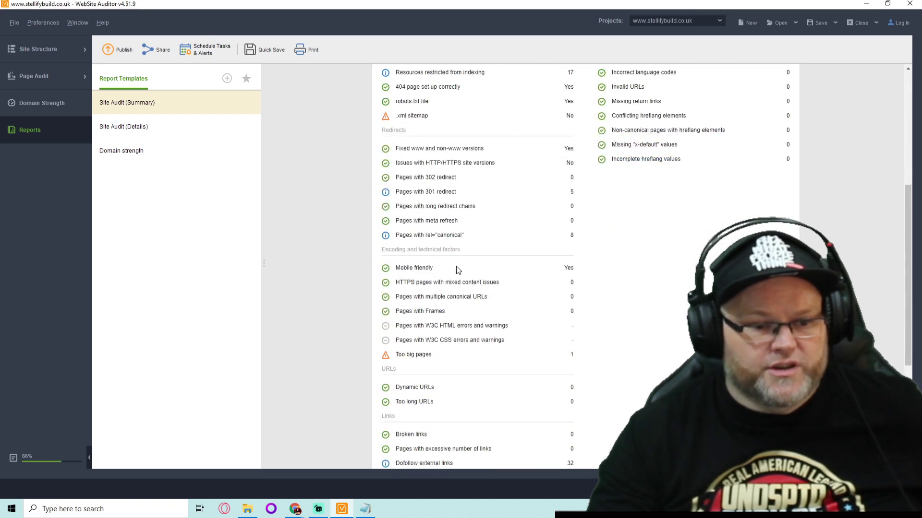
{"action": "scroll", "coordinate": [457, 269], "scroll_direction": "down", "scroll_amount": 3}
{"action": "scroll", "coordinate": [454, 268], "scroll_direction": "down", "scroll_amount": 1}
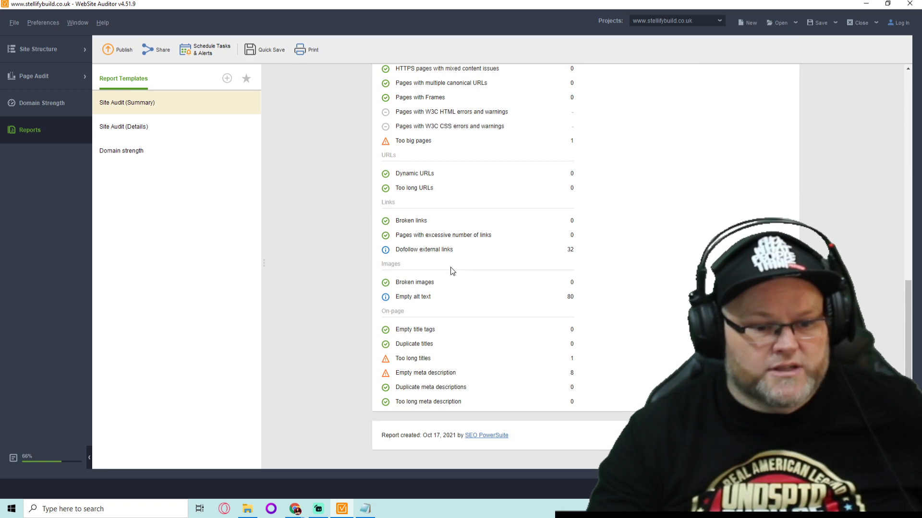
{"action": "scroll", "coordinate": [450, 270], "scroll_direction": "up", "scroll_amount": 5}
Generate the Site Audit (Details) report from Report Templates
{"action": "left_click", "coordinate": [144, 126]}
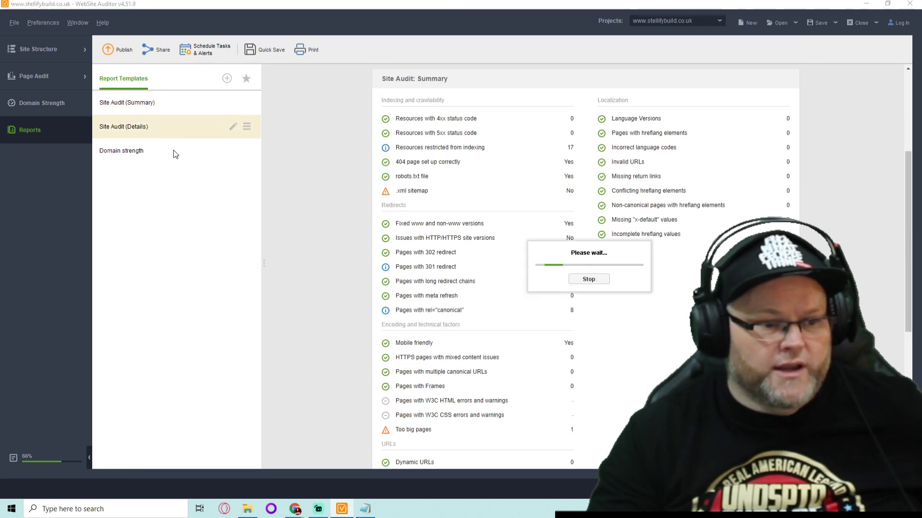
{"action": "scroll", "coordinate": [398, 244], "scroll_direction": "down", "scroll_amount": 5}
{"action": "scroll", "coordinate": [398, 245], "scroll_direction": "down", "scroll_amount": 5}
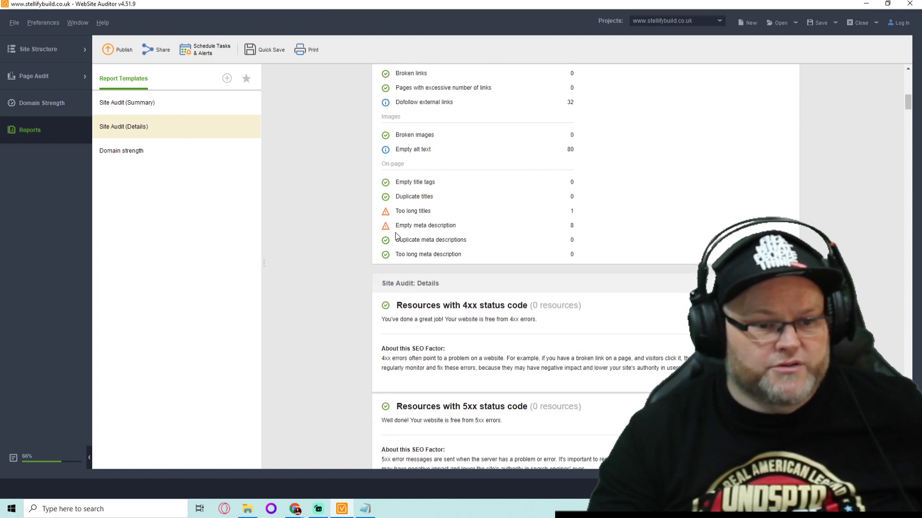
{"action": "scroll", "coordinate": [399, 245], "scroll_direction": "down", "scroll_amount": 3}
{"action": "scroll", "coordinate": [382, 227], "scroll_direction": "down", "scroll_amount": 3}
{"action": "scroll", "coordinate": [381, 227], "scroll_direction": "down", "scroll_amount": 5}
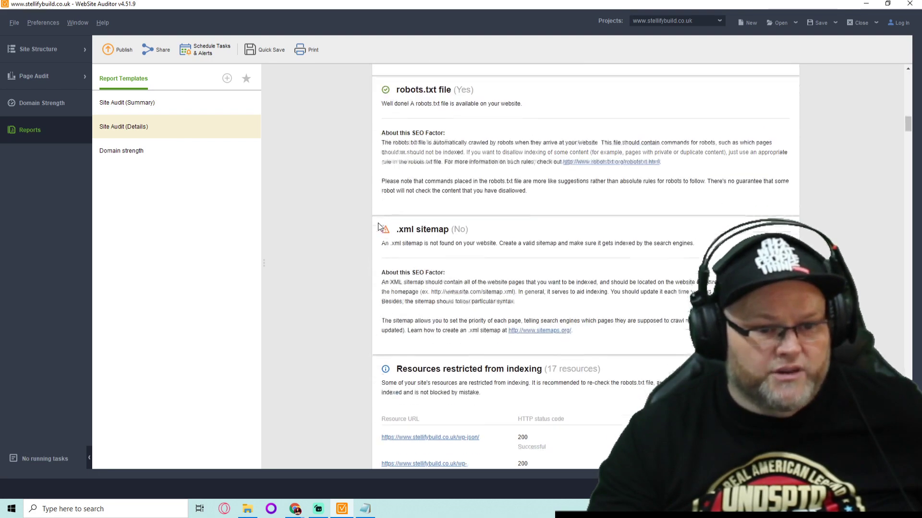
{"action": "scroll", "coordinate": [383, 227], "scroll_direction": "down", "scroll_amount": 3}
{"action": "scroll", "coordinate": [375, 224], "scroll_direction": "down", "scroll_amount": 3}
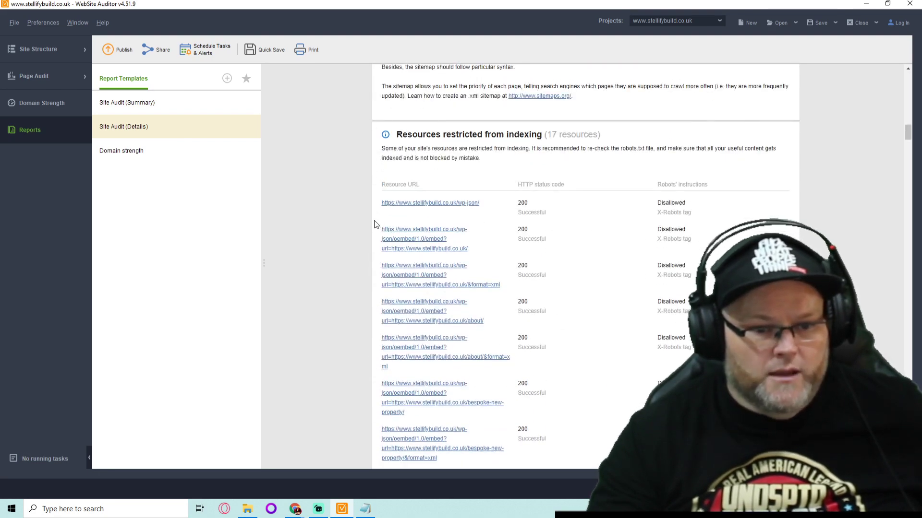
{"action": "scroll", "coordinate": [375, 224], "scroll_direction": "down", "scroll_amount": 3}
{"action": "scroll", "coordinate": [375, 224], "scroll_direction": "down", "scroll_amount": 3}
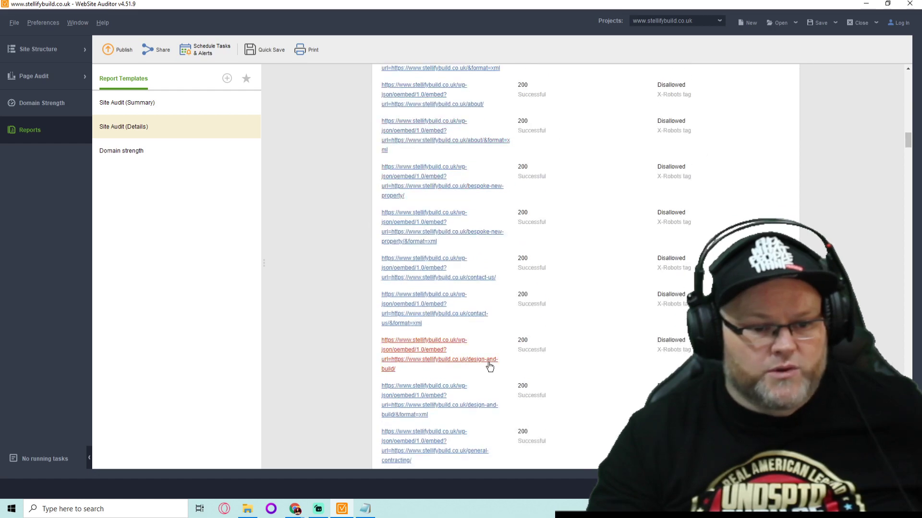
{"action": "scroll", "coordinate": [482, 357], "scroll_direction": "down", "scroll_amount": 2}
{"action": "scroll", "coordinate": [483, 357], "scroll_direction": "down", "scroll_amount": 3}
{"action": "scroll", "coordinate": [502, 325], "scroll_direction": "up", "scroll_amount": 3}
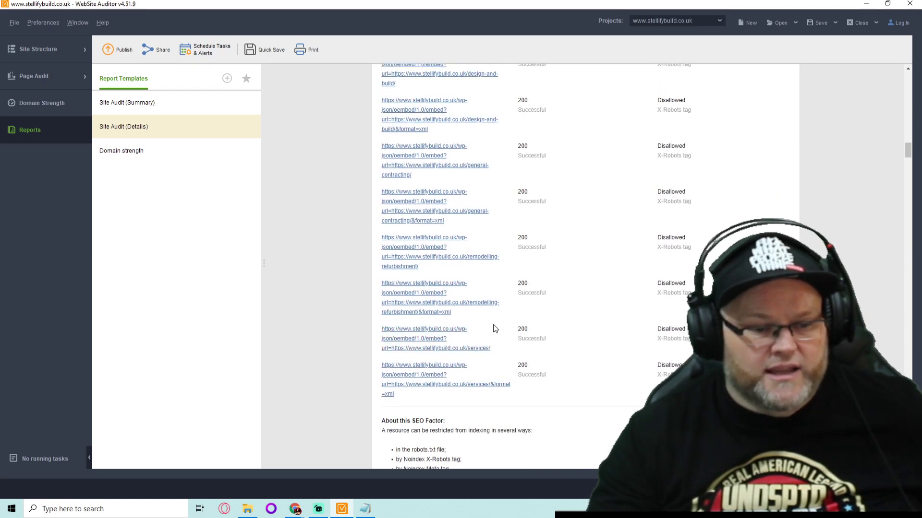
{"action": "scroll", "coordinate": [493, 325], "scroll_direction": "up", "scroll_amount": 5}
{"action": "scroll", "coordinate": [479, 321], "scroll_direction": "up", "scroll_amount": 6}
{"action": "scroll", "coordinate": [467, 316], "scroll_direction": "up", "scroll_amount": 5}
{"action": "scroll", "coordinate": [468, 315], "scroll_direction": "up", "scroll_amount": 5}
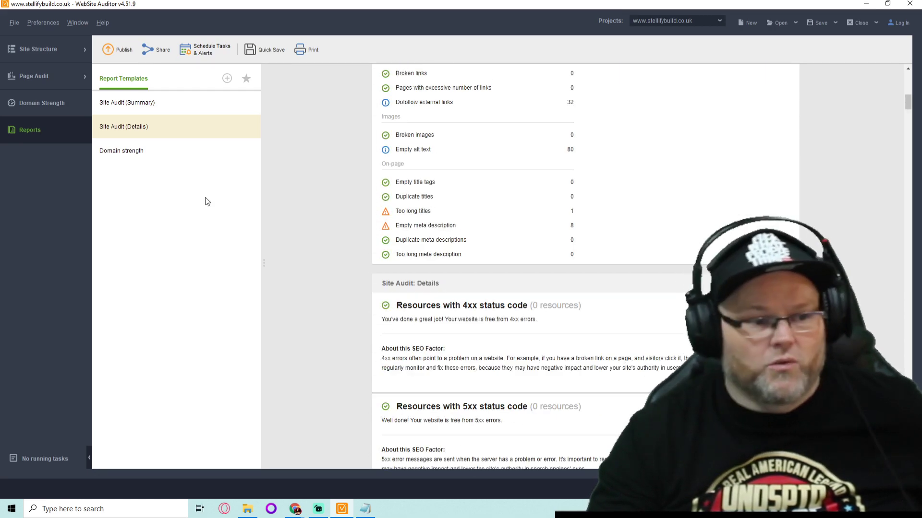
Publish the stellifybuild.co.uk Site Audit (Summary) with the 'Save to your hard drive' profile
{"action": "left_click", "coordinate": [132, 103]}
{"action": "left_click", "coordinate": [120, 51]}
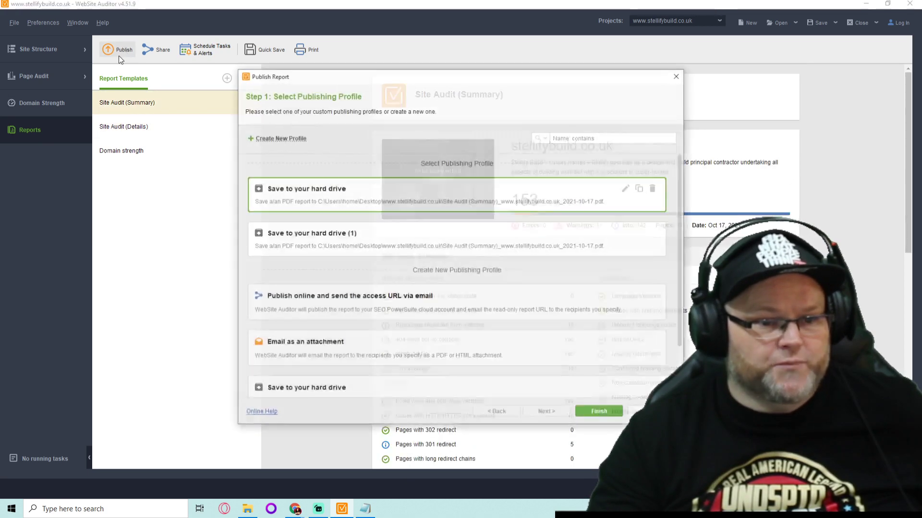
{"action": "left_click", "coordinate": [607, 416]}
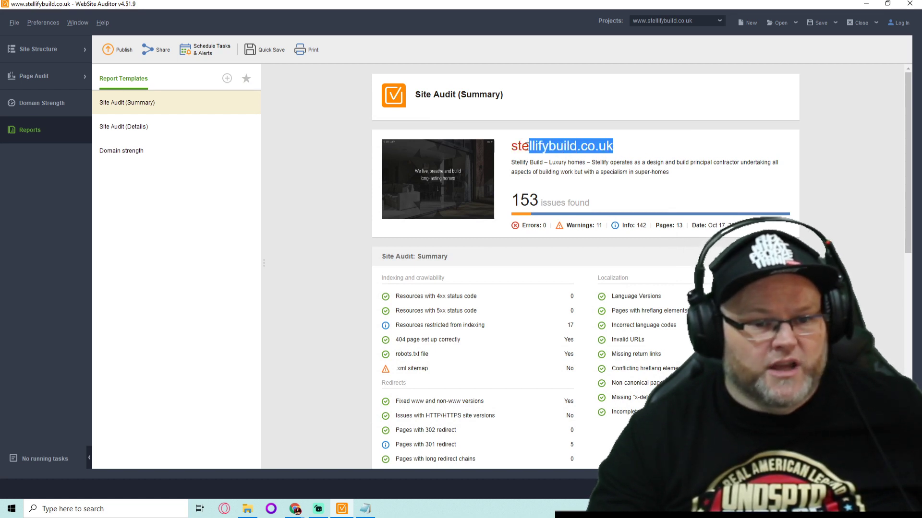
{"action": "left_click", "coordinate": [617, 149]}
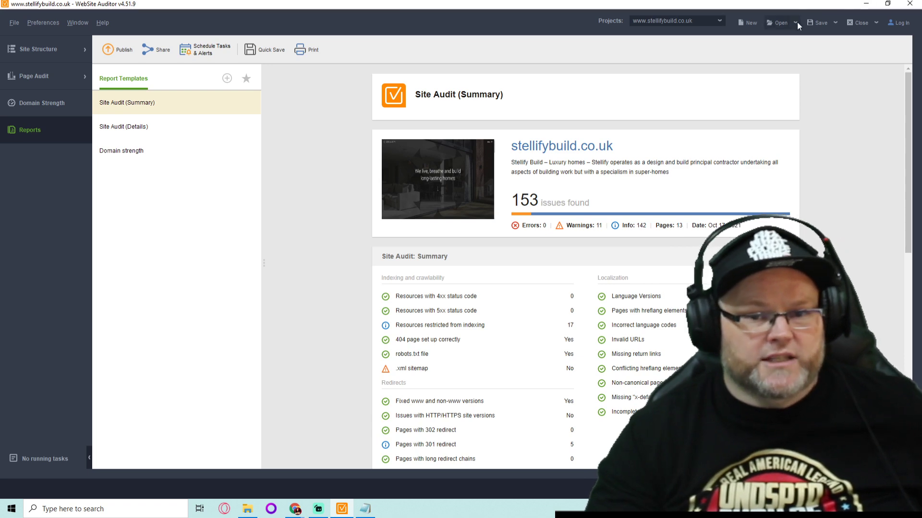
Minimize WebSite Auditor, then open and close Stellify's Design & build side menu twice
{"action": "left_click", "coordinate": [864, 5]}
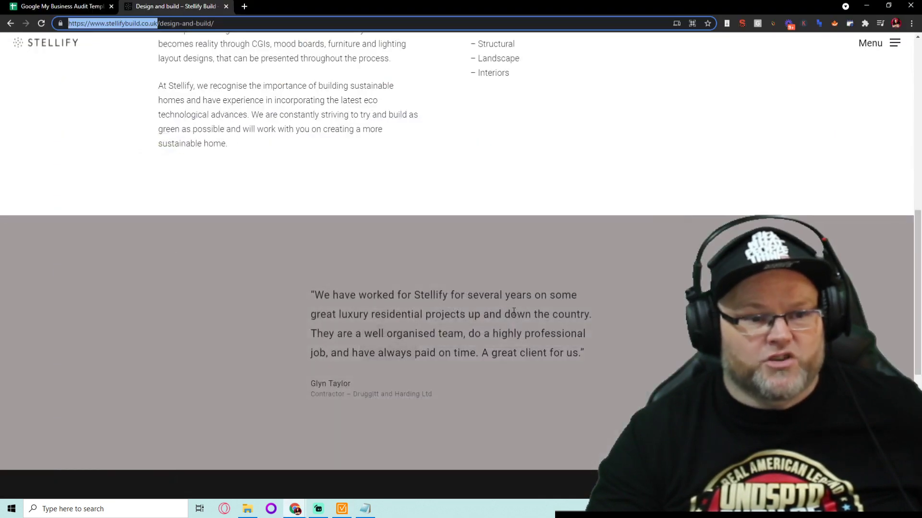
{"action": "scroll", "coordinate": [491, 247], "scroll_direction": "up", "scroll_amount": 5}
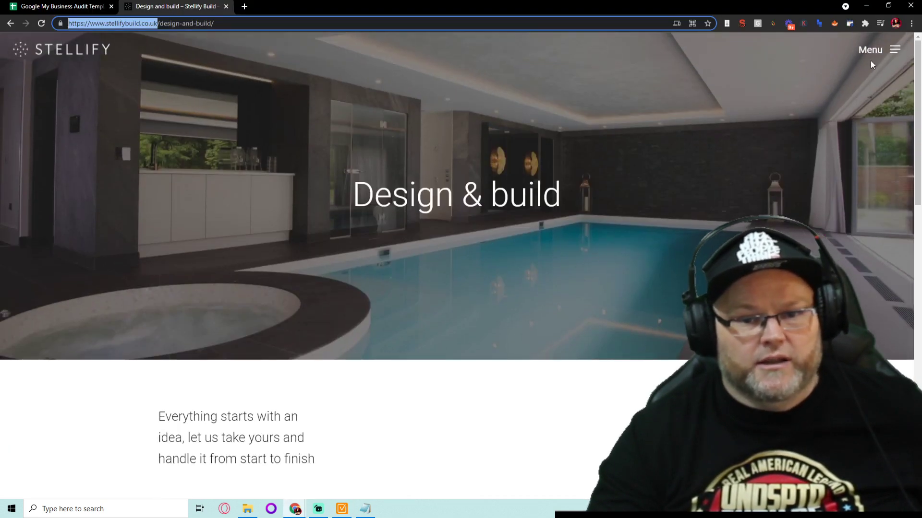
{"action": "left_click", "coordinate": [870, 50]}
{"action": "left_click", "coordinate": [896, 50]}
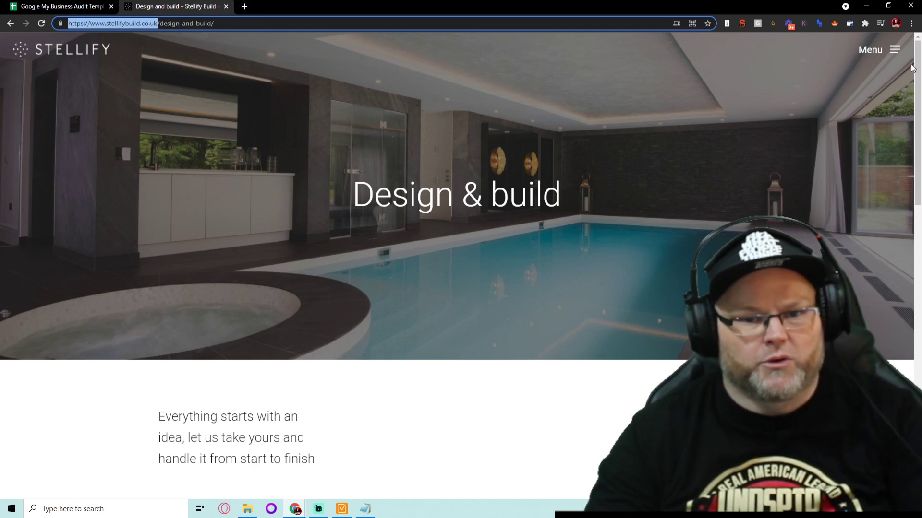
{"action": "left_click", "coordinate": [870, 50]}
{"action": "scroll", "coordinate": [361, 78], "scroll_direction": "down", "scroll_amount": 1}
{"action": "scroll", "coordinate": [361, 78], "scroll_direction": "down", "scroll_amount": 5}
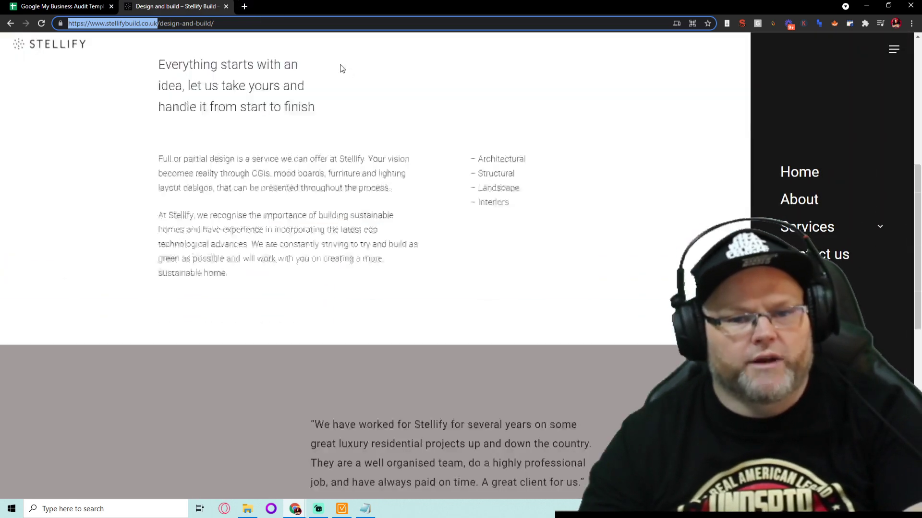
{"action": "scroll", "coordinate": [440, 108], "scroll_direction": "down", "scroll_amount": 2}
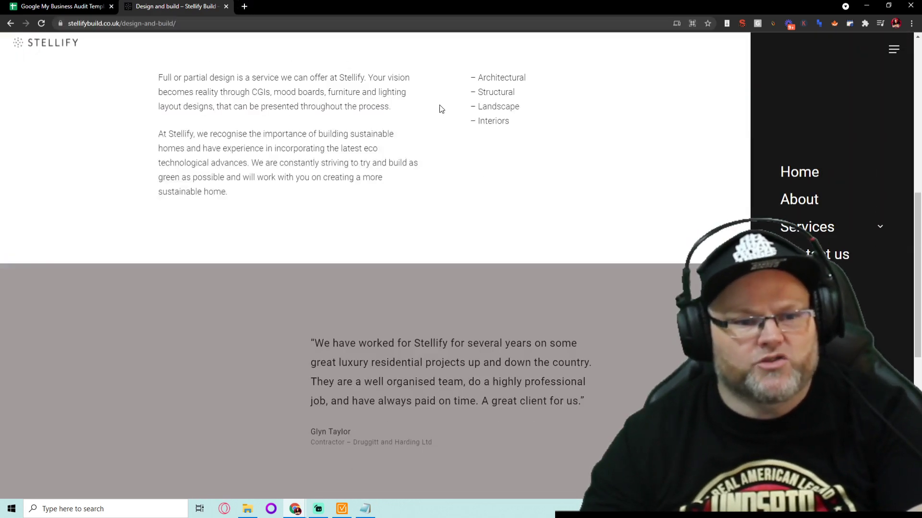
{"action": "left_click", "coordinate": [891, 52]}
{"action": "scroll", "coordinate": [639, 127], "scroll_direction": "down", "scroll_amount": 6}
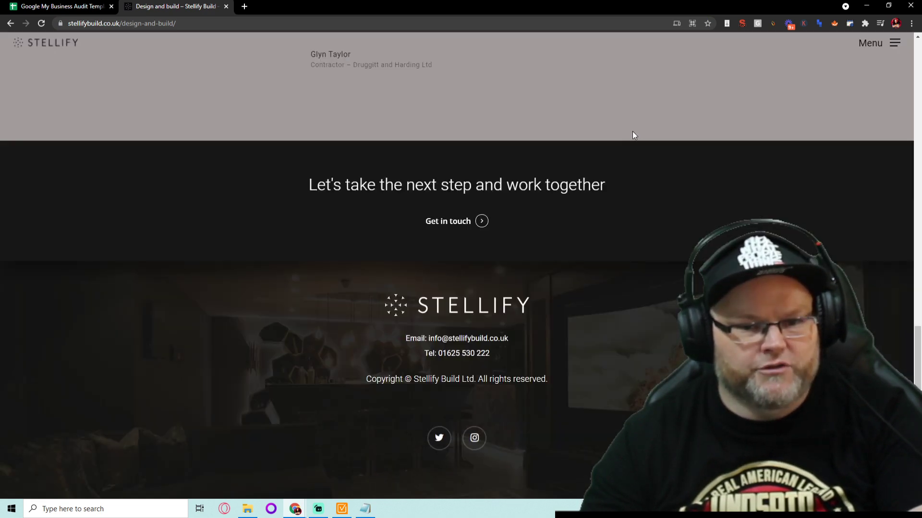
{"action": "scroll", "coordinate": [632, 135], "scroll_direction": "up", "scroll_amount": 6}
{"action": "scroll", "coordinate": [632, 135], "scroll_direction": "up", "scroll_amount": 6}
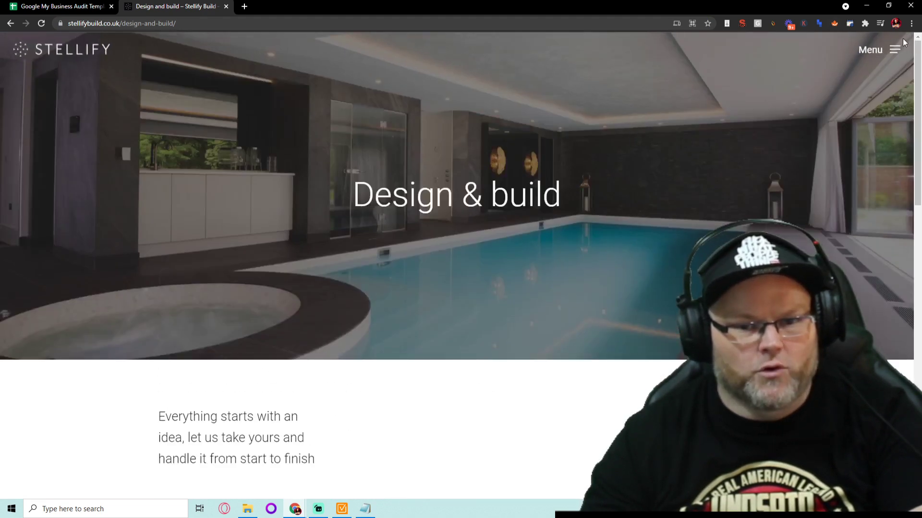
{"action": "left_click", "coordinate": [895, 49]}
{"action": "scroll", "coordinate": [546, 170], "scroll_direction": "down", "scroll_amount": 6}
{"action": "scroll", "coordinate": [545, 169], "scroll_direction": "down", "scroll_amount": 6}
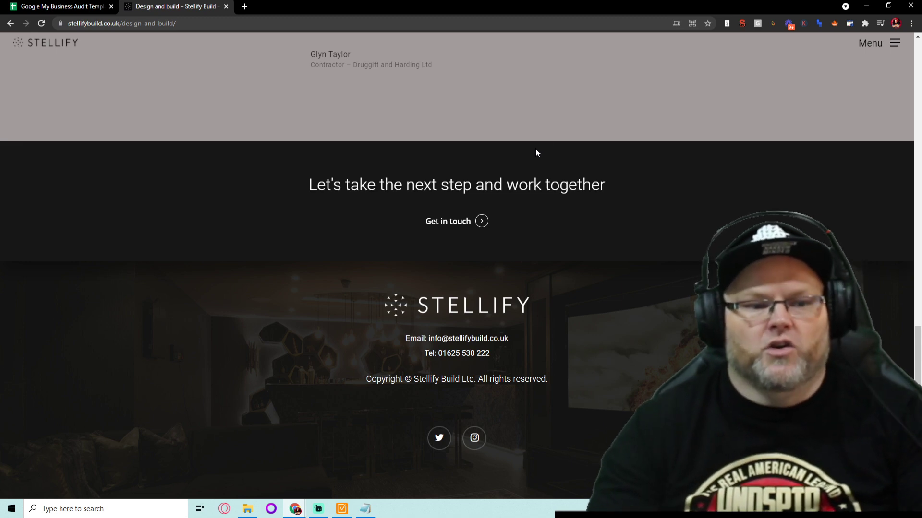
{"action": "scroll", "coordinate": [482, 269], "scroll_direction": "up", "scroll_amount": 8}
{"action": "scroll", "coordinate": [479, 265], "scroll_direction": "up", "scroll_amount": 6}
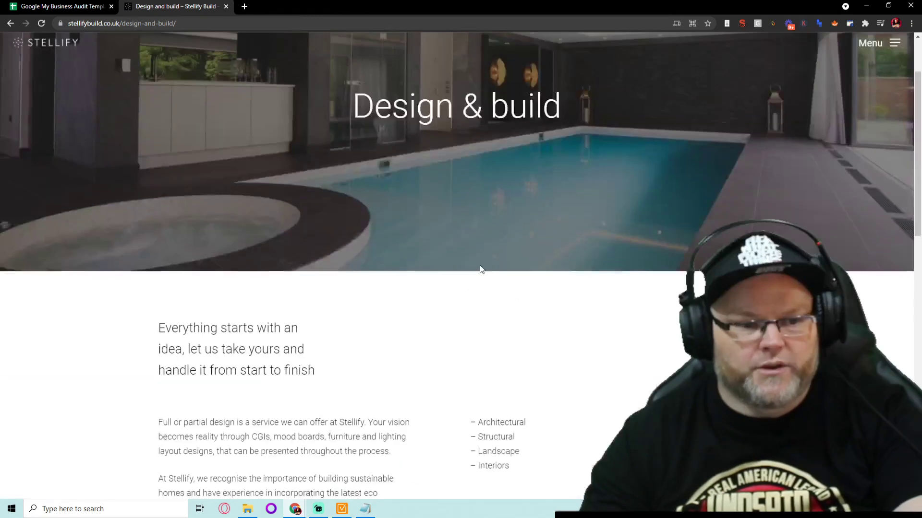
{"action": "scroll", "coordinate": [479, 263], "scroll_direction": "up", "scroll_amount": 3}
{"action": "scroll", "coordinate": [479, 267], "scroll_direction": "down", "scroll_amount": 2}
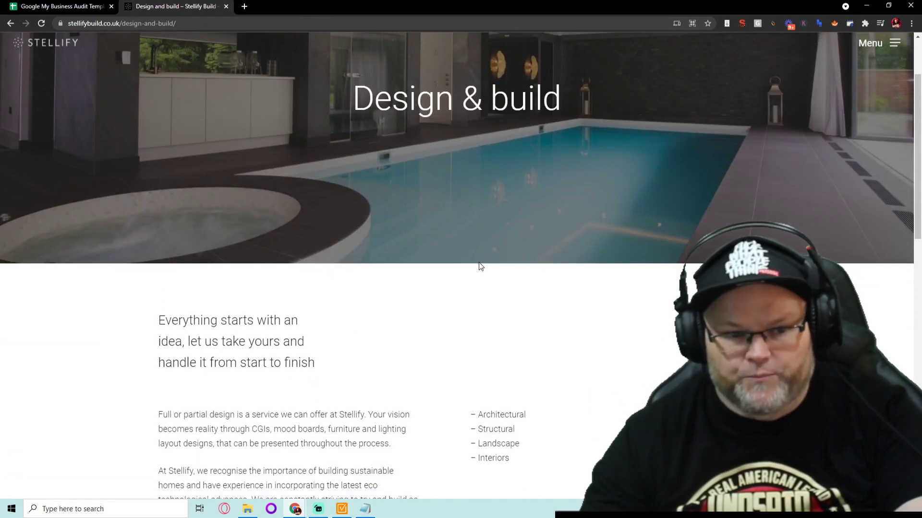
{"action": "scroll", "coordinate": [478, 267], "scroll_direction": "up", "scroll_amount": 2}
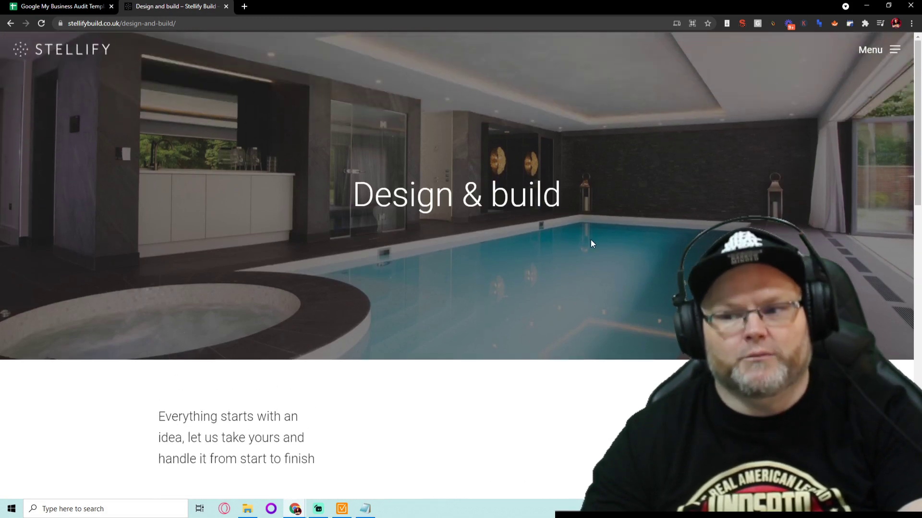
{"action": "scroll", "coordinate": [591, 244], "scroll_direction": "down", "scroll_amount": 4}
{"action": "scroll", "coordinate": [574, 240], "scroll_direction": "down", "scroll_amount": 5}
{"action": "scroll", "coordinate": [561, 234], "scroll_direction": "down", "scroll_amount": 5}
{"action": "scroll", "coordinate": [561, 234], "scroll_direction": "down", "scroll_amount": 3}
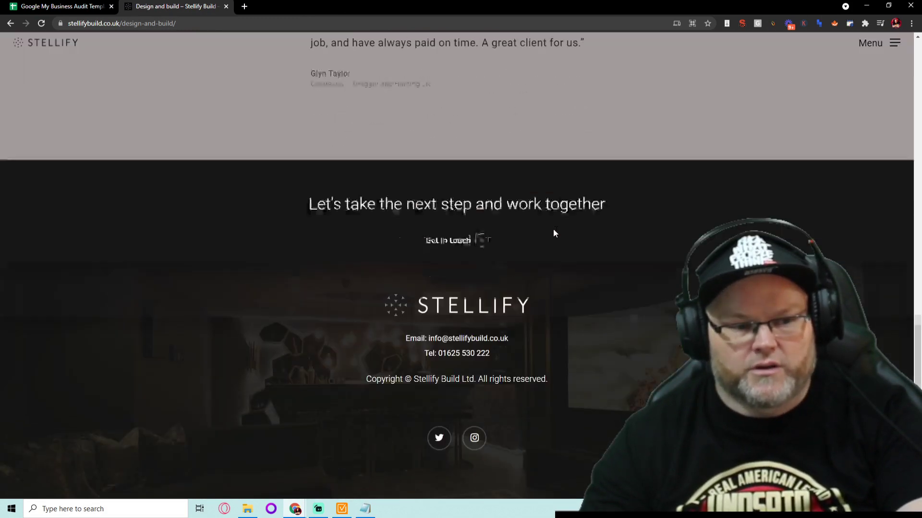
{"action": "scroll", "coordinate": [553, 229], "scroll_direction": "up", "scroll_amount": 4}
{"action": "scroll", "coordinate": [551, 227], "scroll_direction": "up", "scroll_amount": 6}
{"action": "scroll", "coordinate": [546, 222], "scroll_direction": "up", "scroll_amount": 4}
{"action": "scroll", "coordinate": [546, 222], "scroll_direction": "up", "scroll_amount": 2}
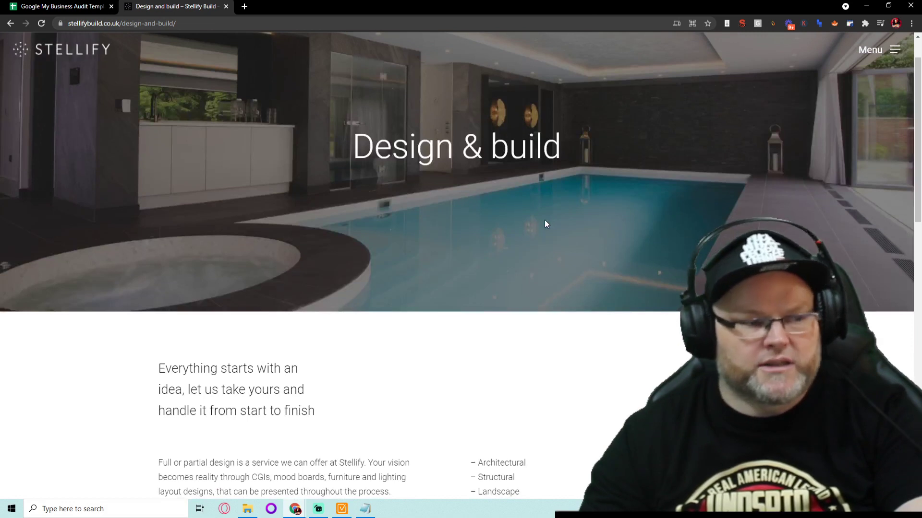